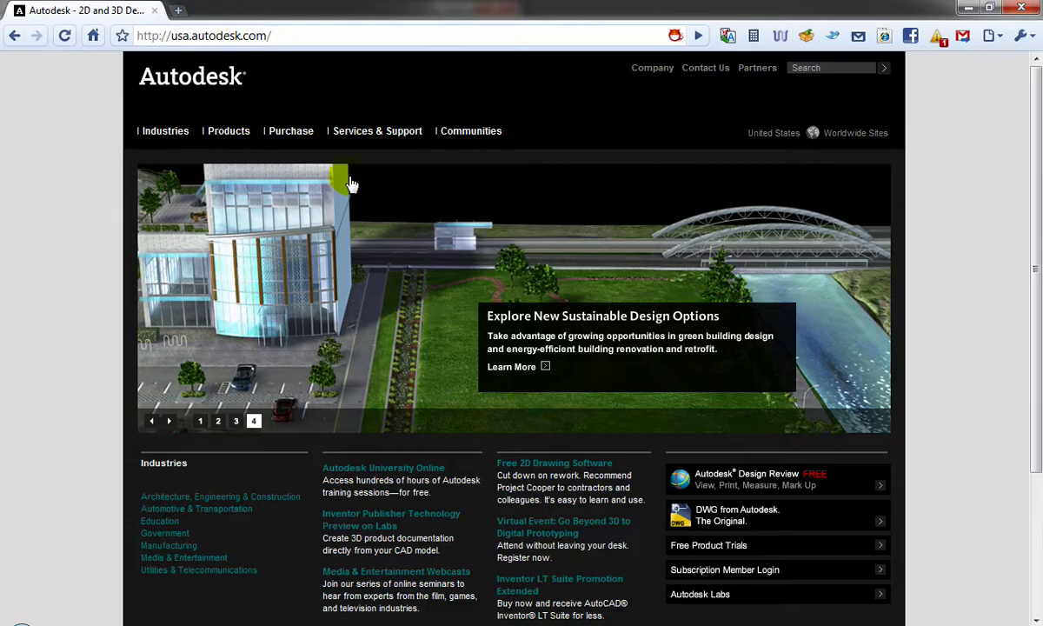
Open the Autodesk Maya product page from the Autodesk site's featured products
mouse_move(232, 137)
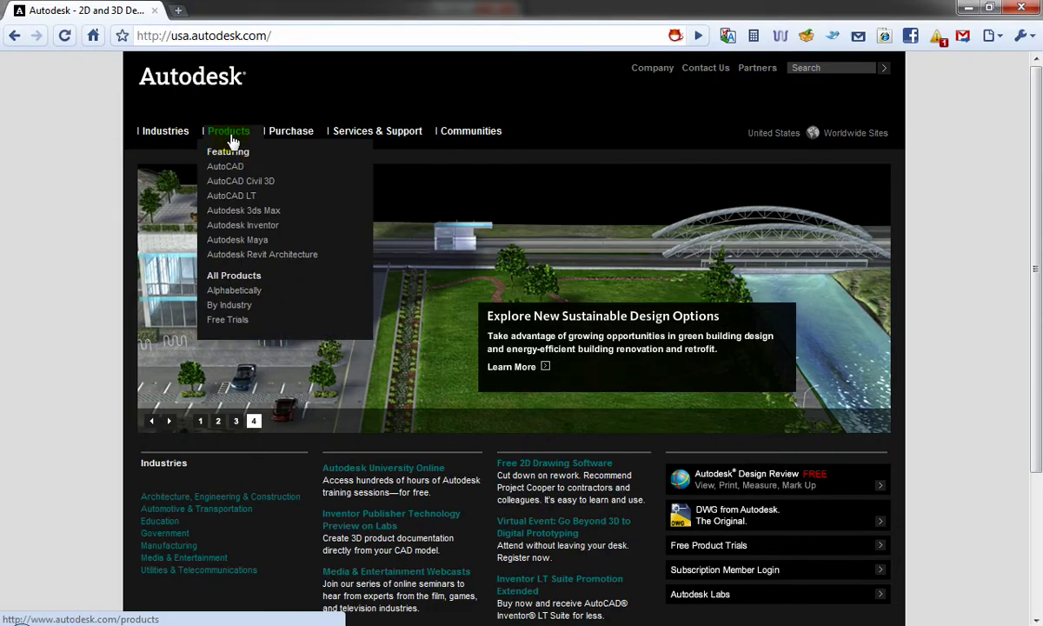
click(238, 240)
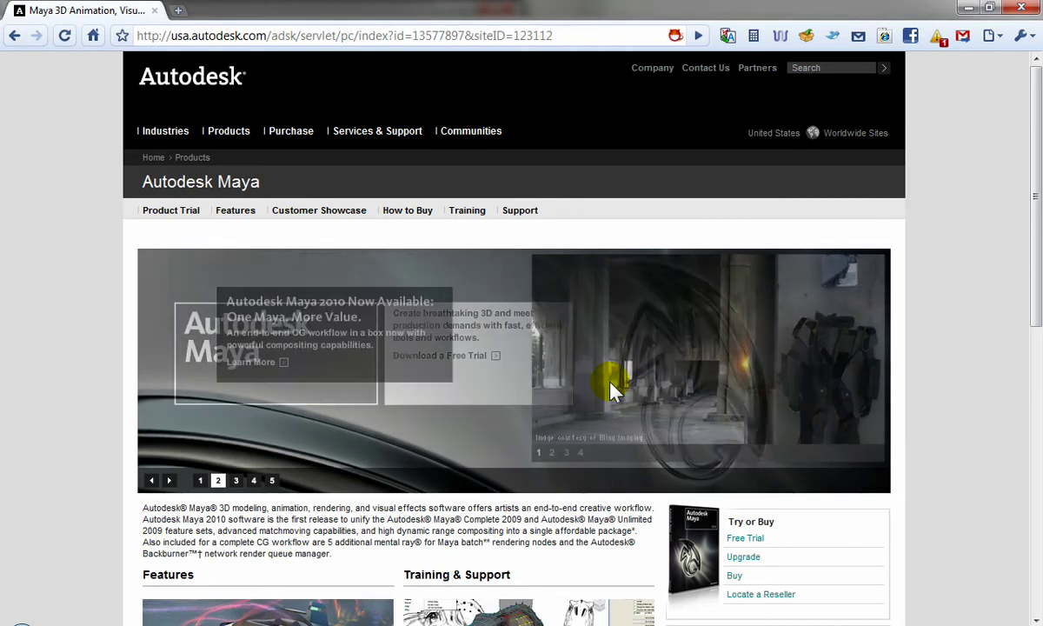
Look through the Maya product page, open its free trial page, and close the browser to return to Maya
scroll(594, 387, down, 3)
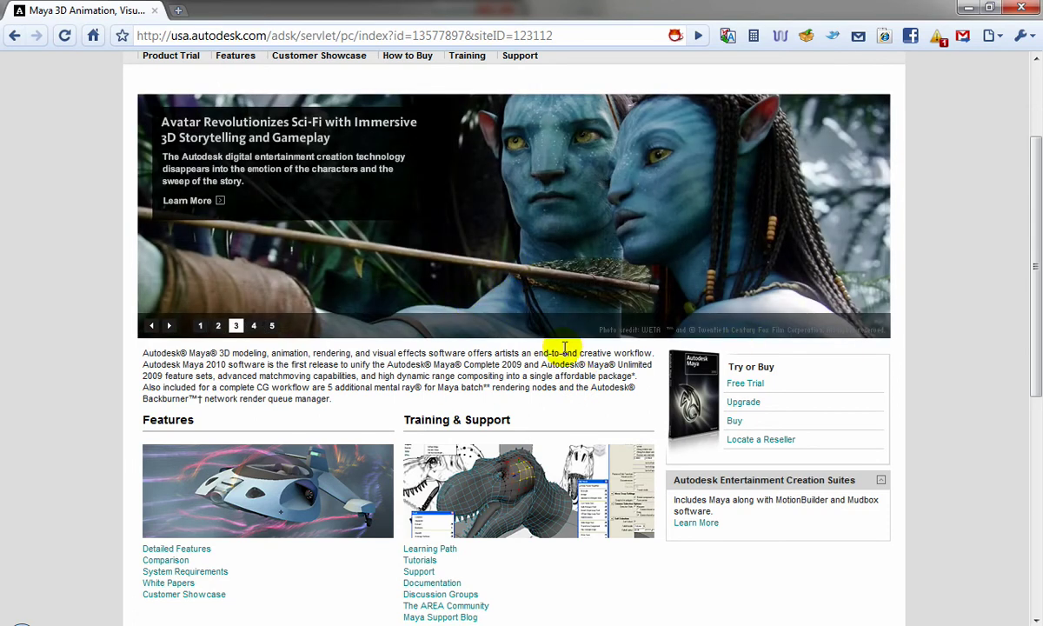
scroll(265, 246, up, 2)
scroll(543, 357, down, 3)
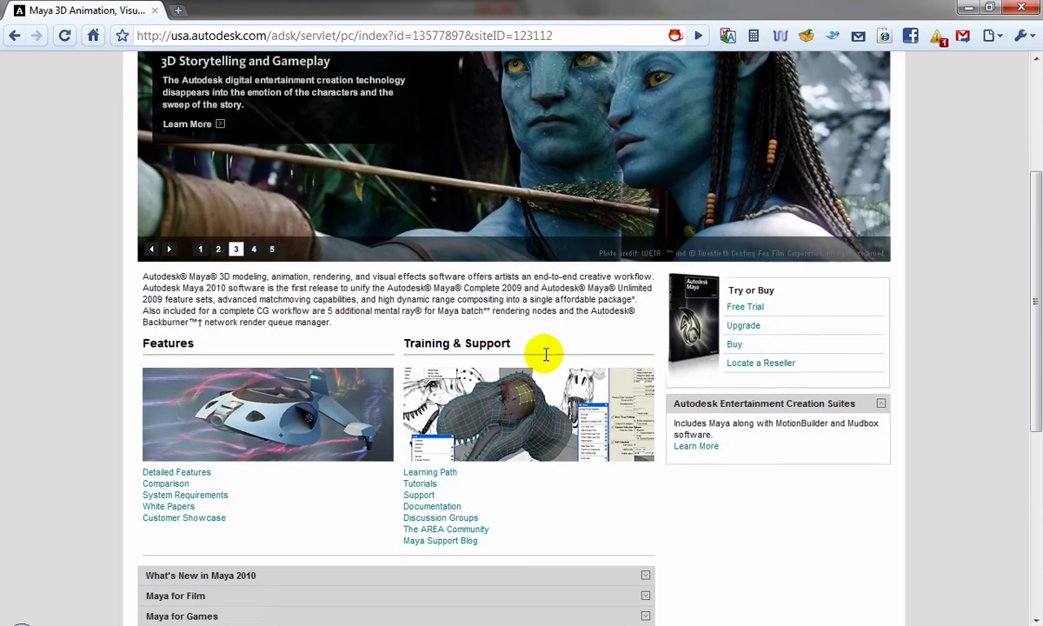
scroll(540, 368, down, 2)
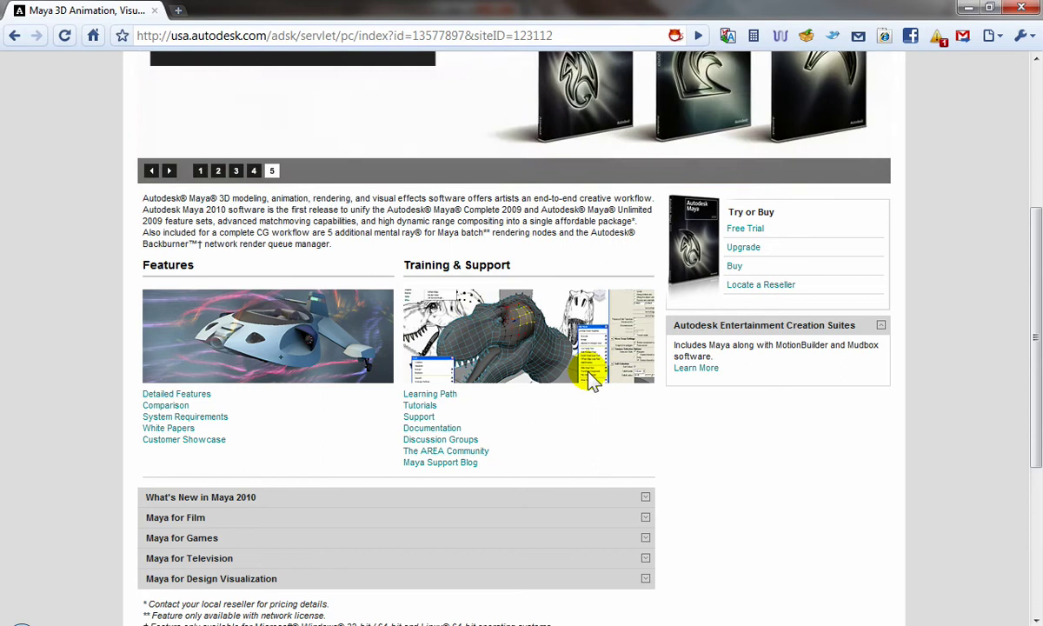
scroll(591, 376, down, 6)
scroll(588, 376, up, 4)
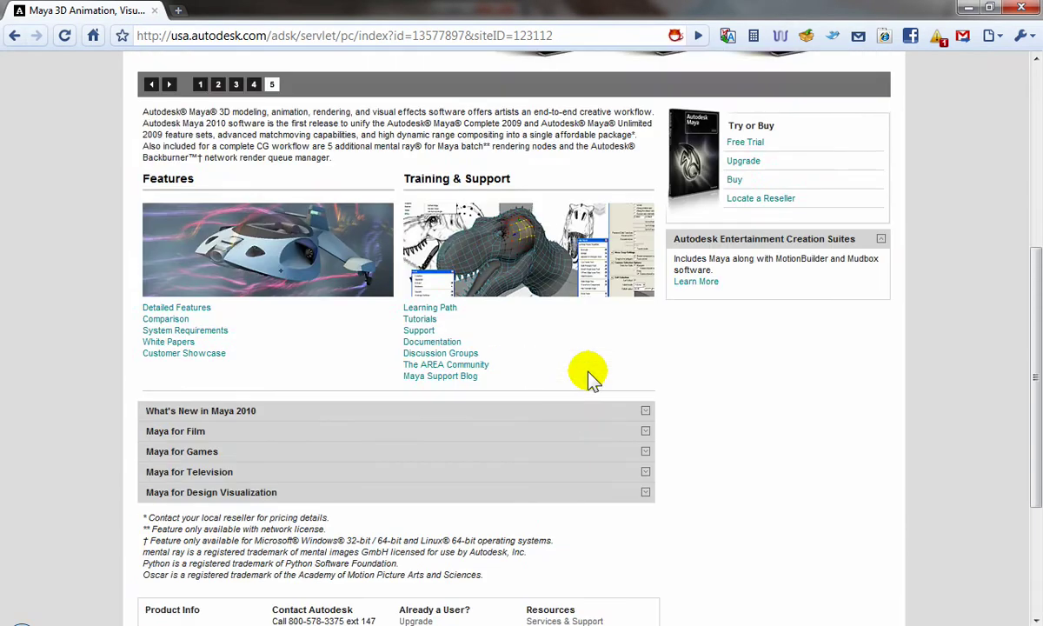
scroll(526, 372, down, 3)
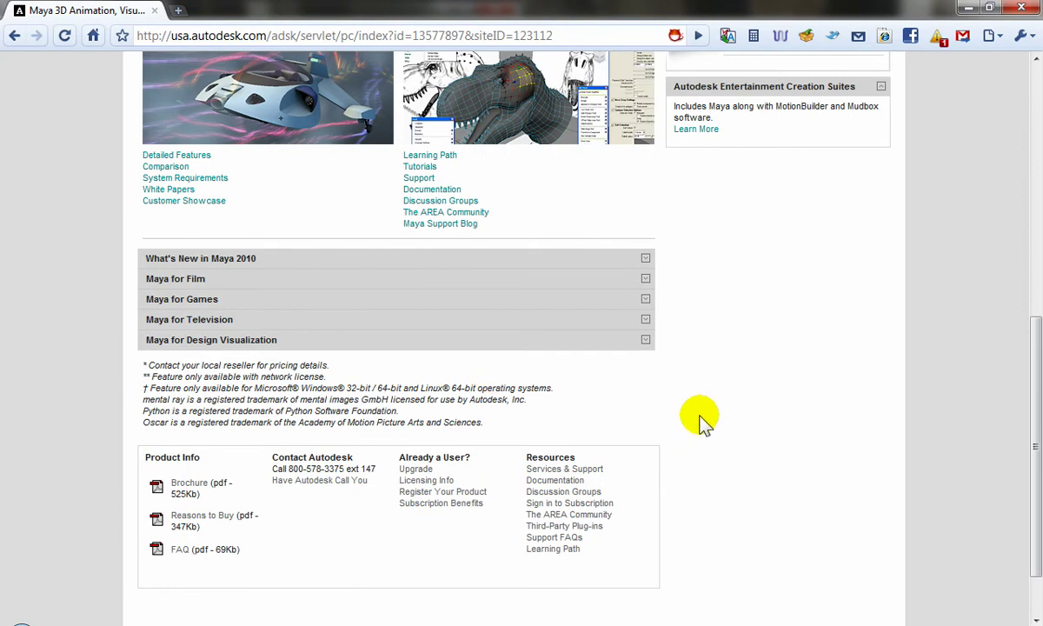
scroll(652, 400, up, 4)
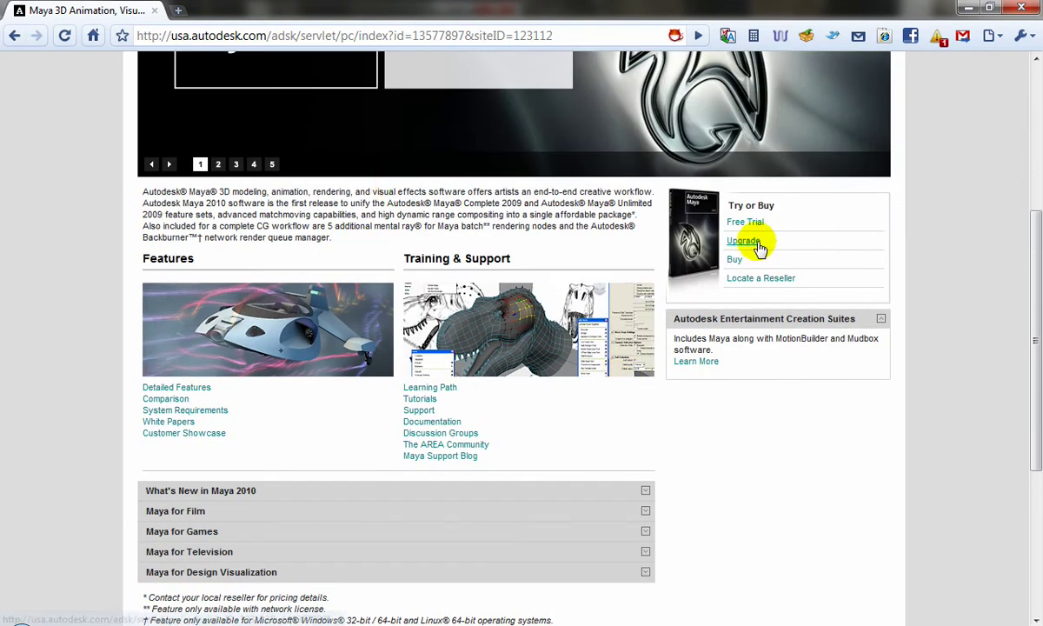
click(745, 222)
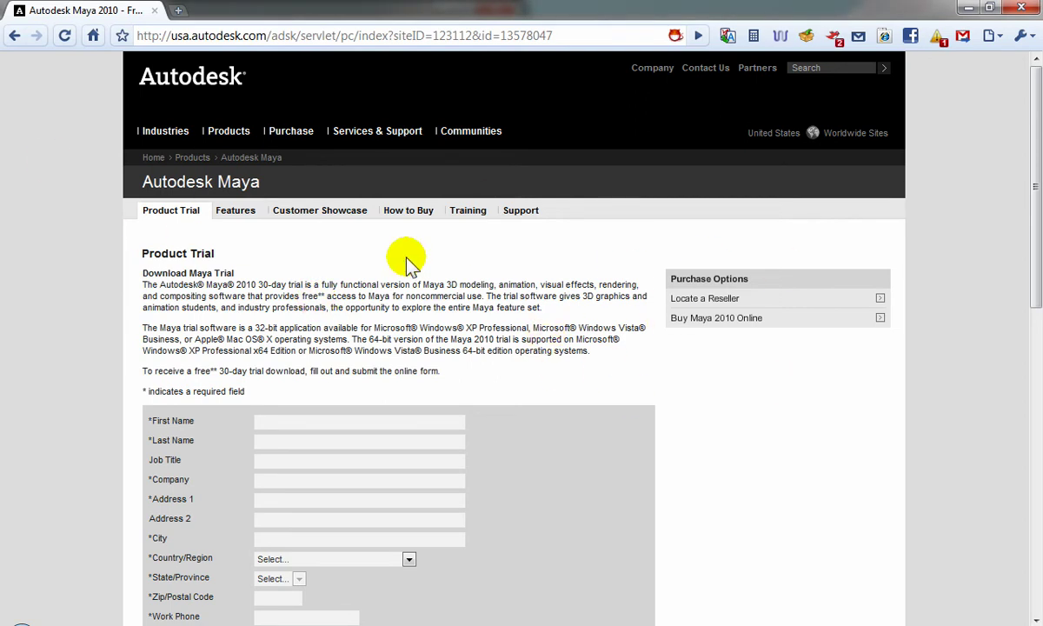
click(1024, 11)
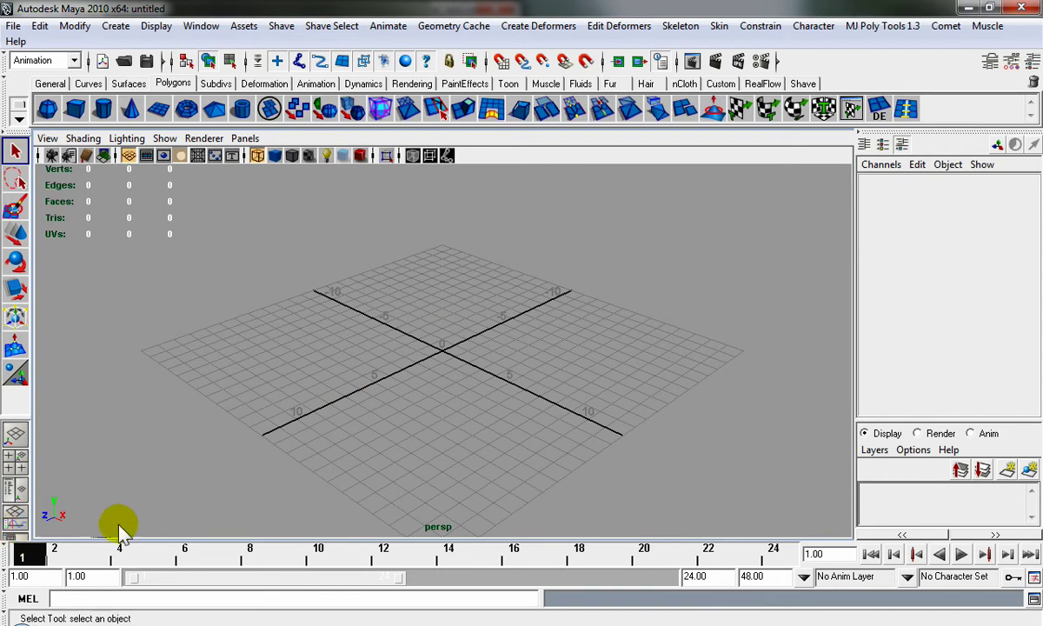
Switch the viewport to the front view and back to the perspective view
key(space)
drag(590, 415, 587, 435)
key(space)
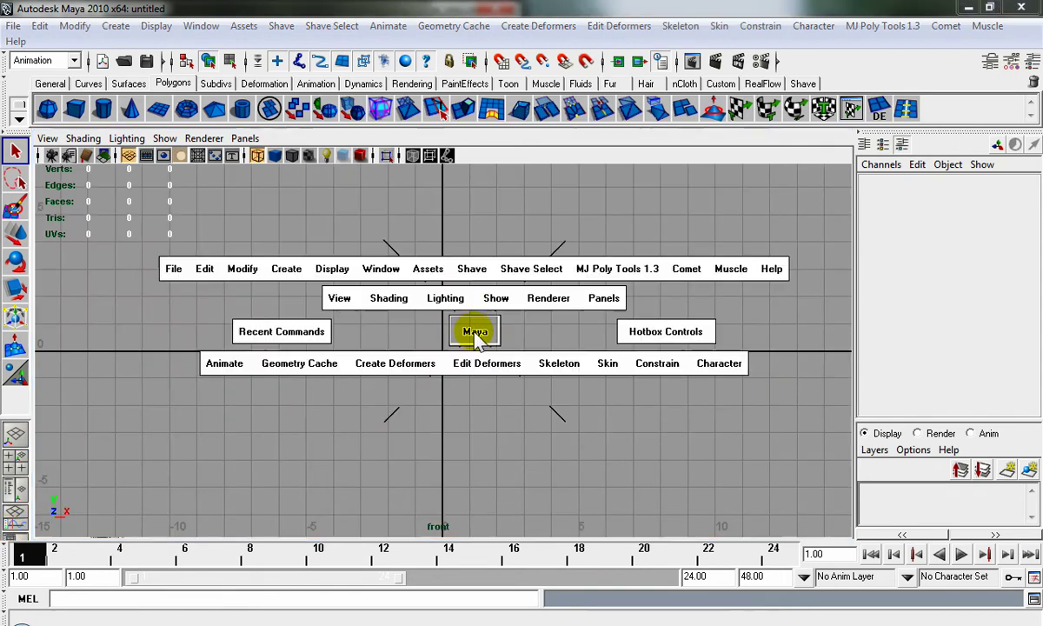
drag(473, 333, 597, 467)
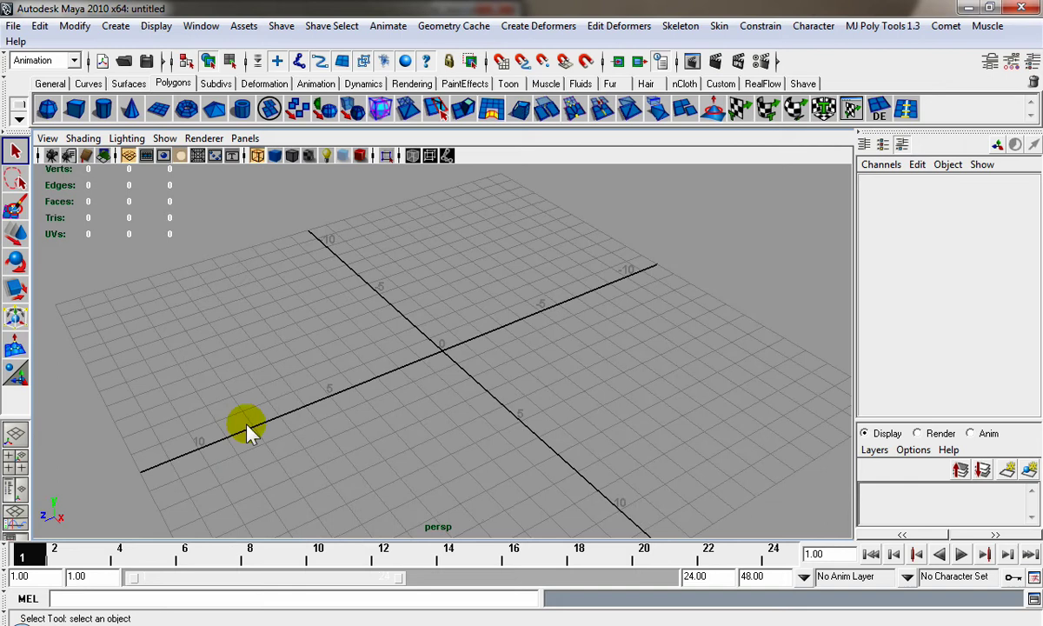
Orbit and dolly the perspective camera around the empty grid to view it from several angles
alt+drag(600, 357, 337, 433)
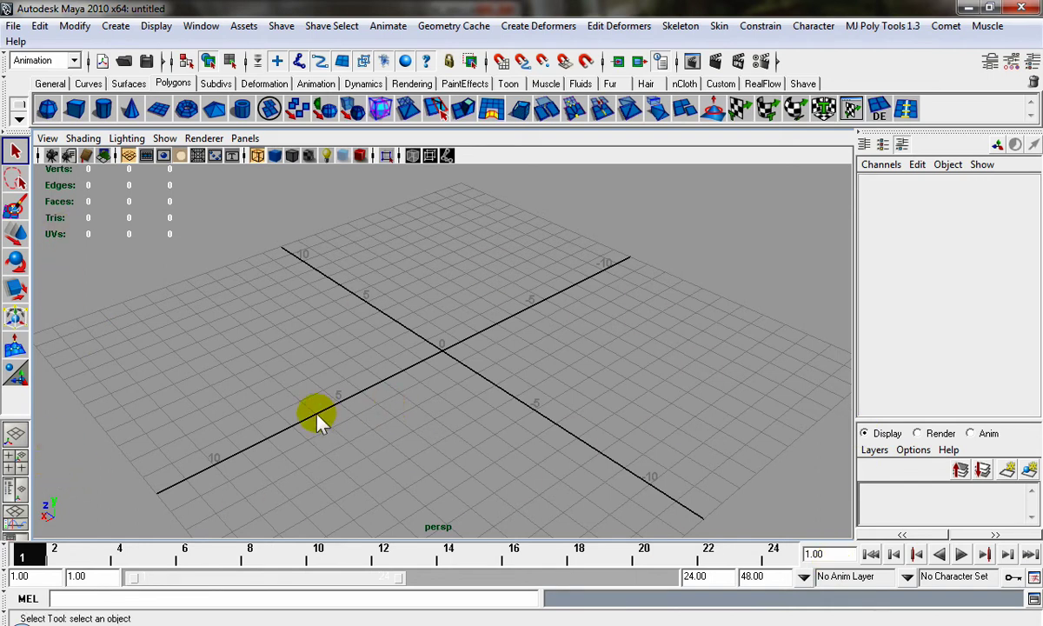
mouse_move(316, 412)
alt+mouse_down()
mouse_move(491, 398)
mouse_move(317, 413)
alt+mouse_up()
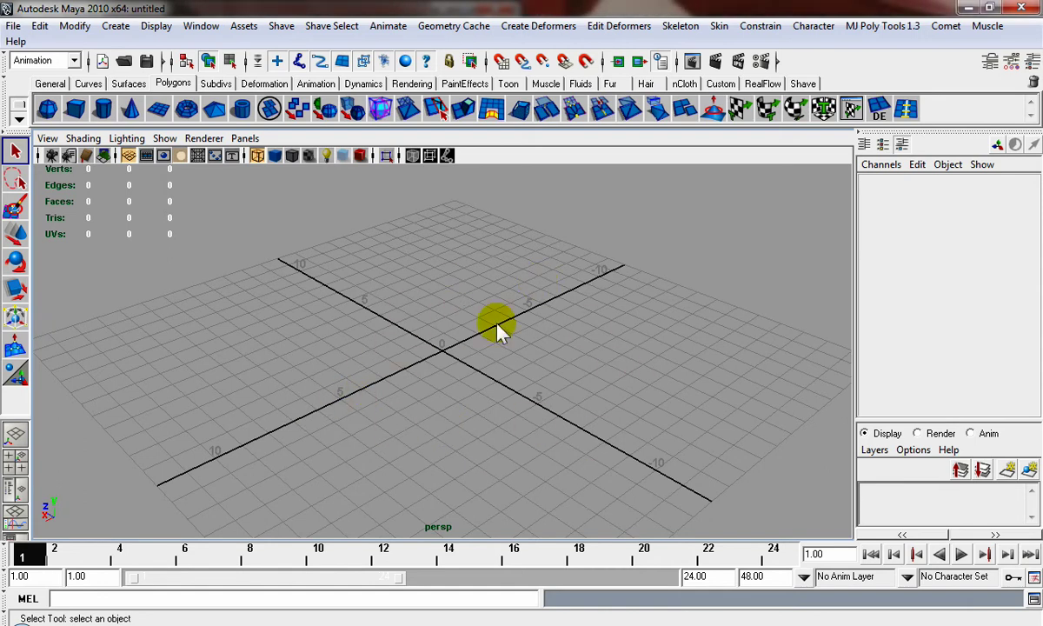
alt+drag(354, 394, 302, 394)
alt+right_drag(329, 415, 558, 478)
alt+drag(390, 414, 589, 413)
alt+right_drag(507, 396, 228, 323)
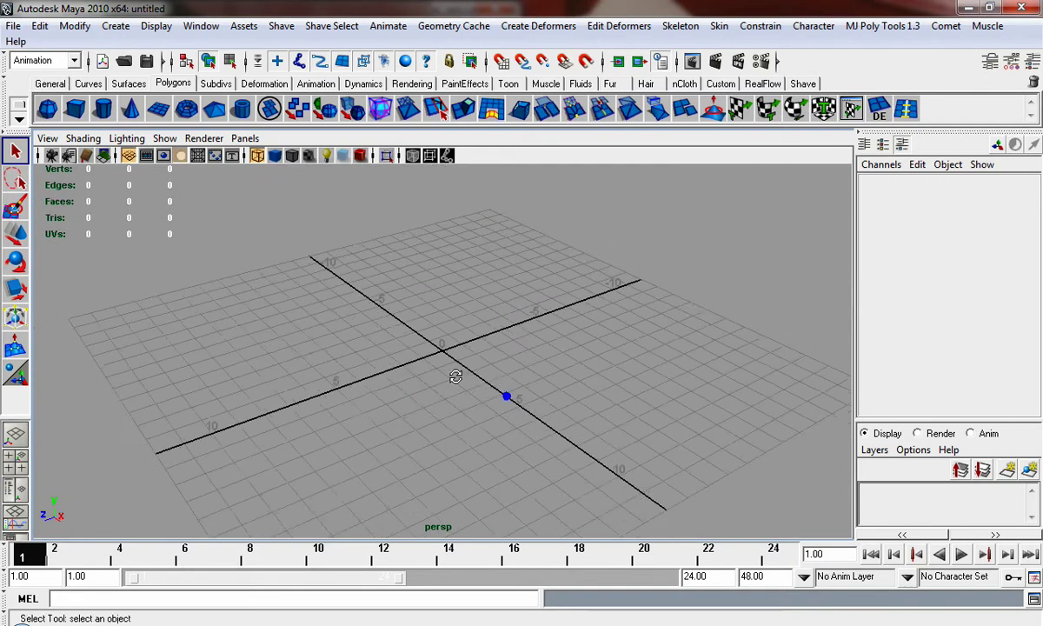
alt+drag(455, 377, 491, 380)
alt+right_drag(491, 380, 504, 477)
alt+drag(503, 478, 526, 428)
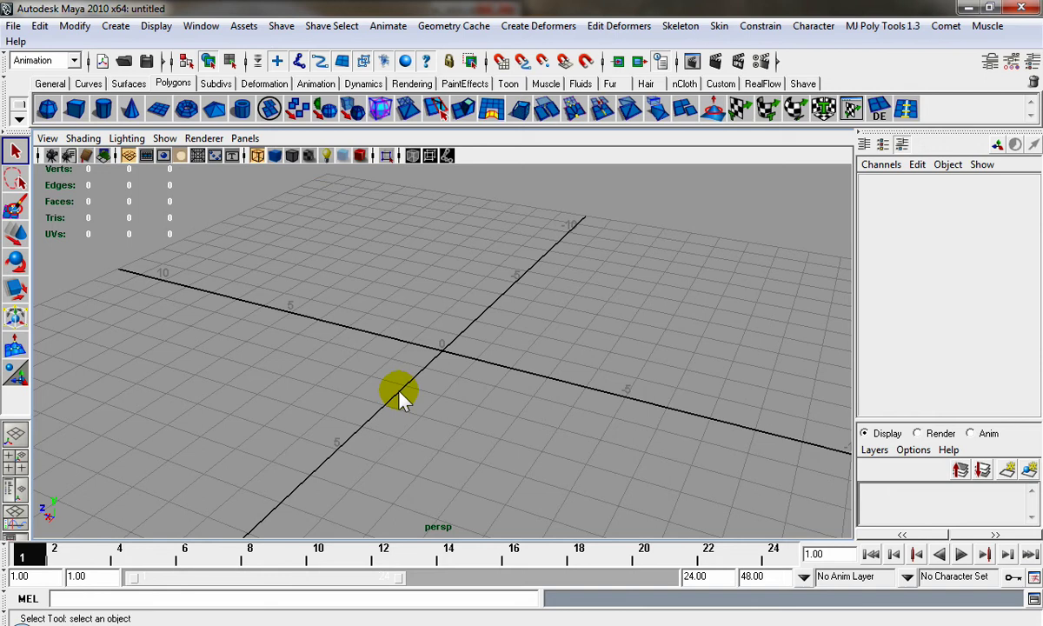
key(alt)
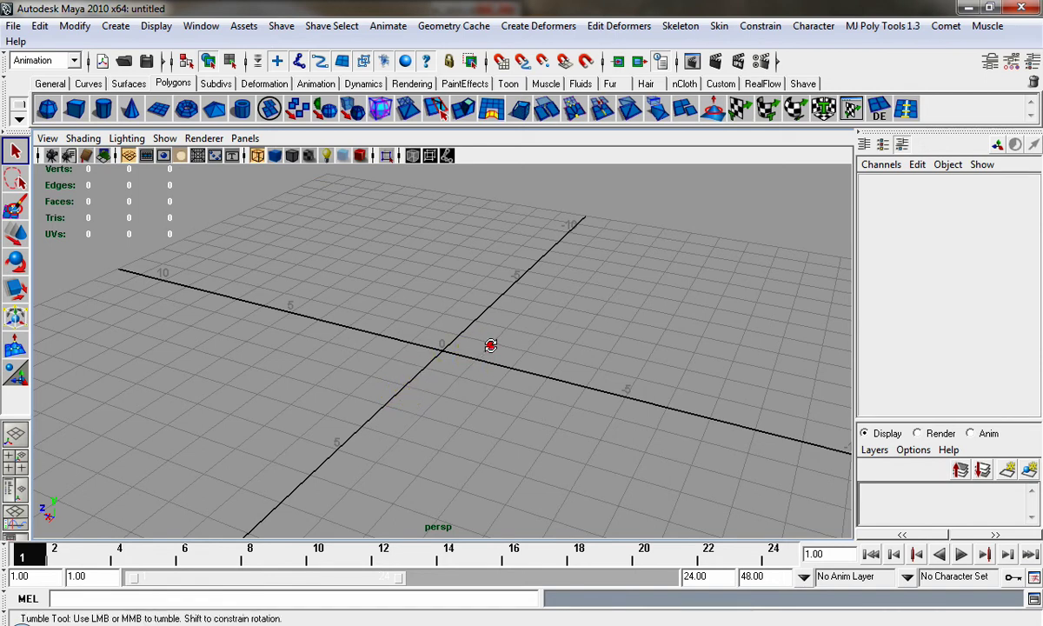
alt+drag(491, 345, 430, 361)
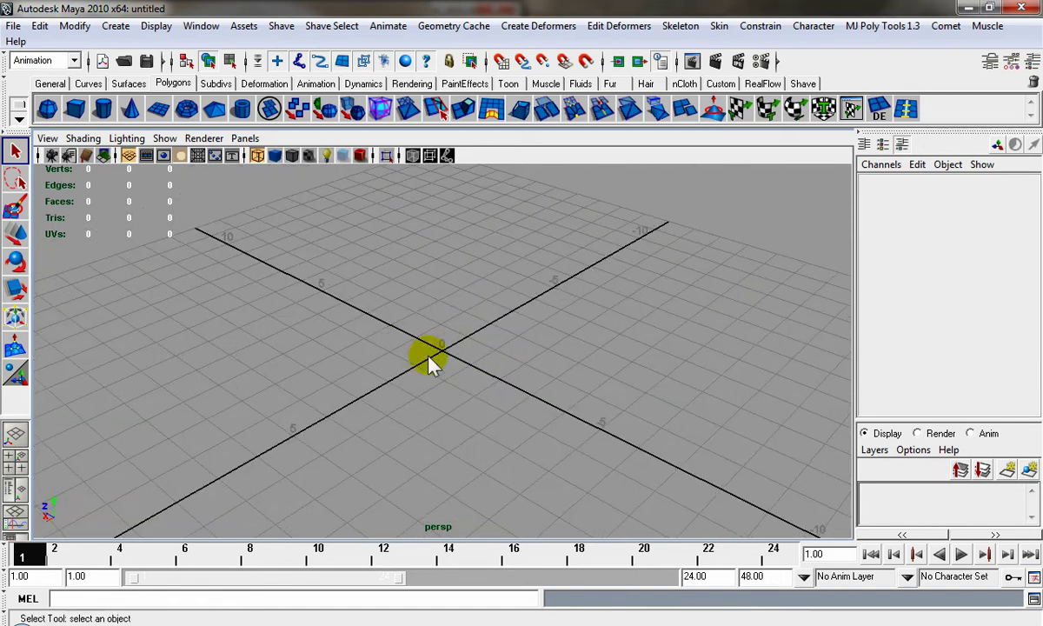
key(alt)
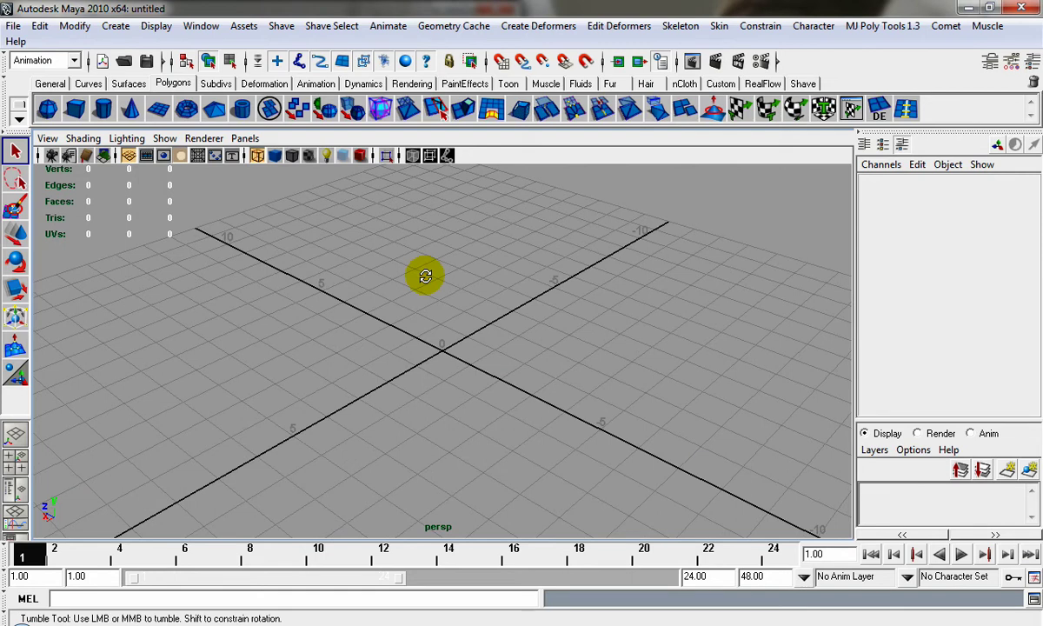
alt+drag(425, 277, 489, 262)
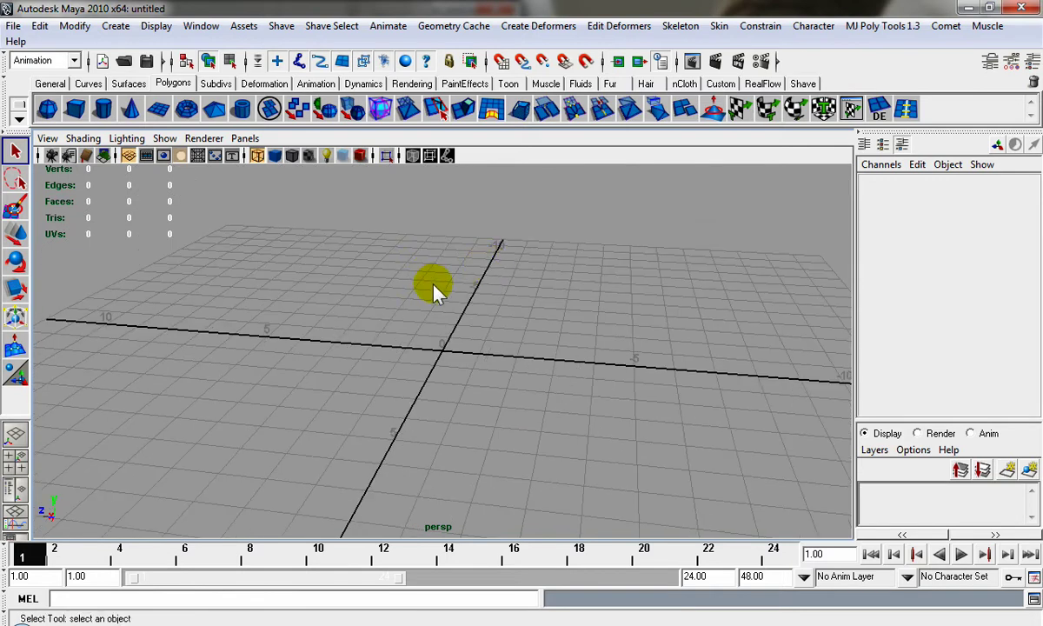
Pan the perspective view, zoom out from the grid, and zoom back in on its centre
mouse_move(433, 295)
alt+middle_down()
mouse_move(608, 326)
mouse_move(340, 340)
mouse_move(535, 258)
mouse_move(591, 305)
mouse_move(428, 276)
alt+middle_up()
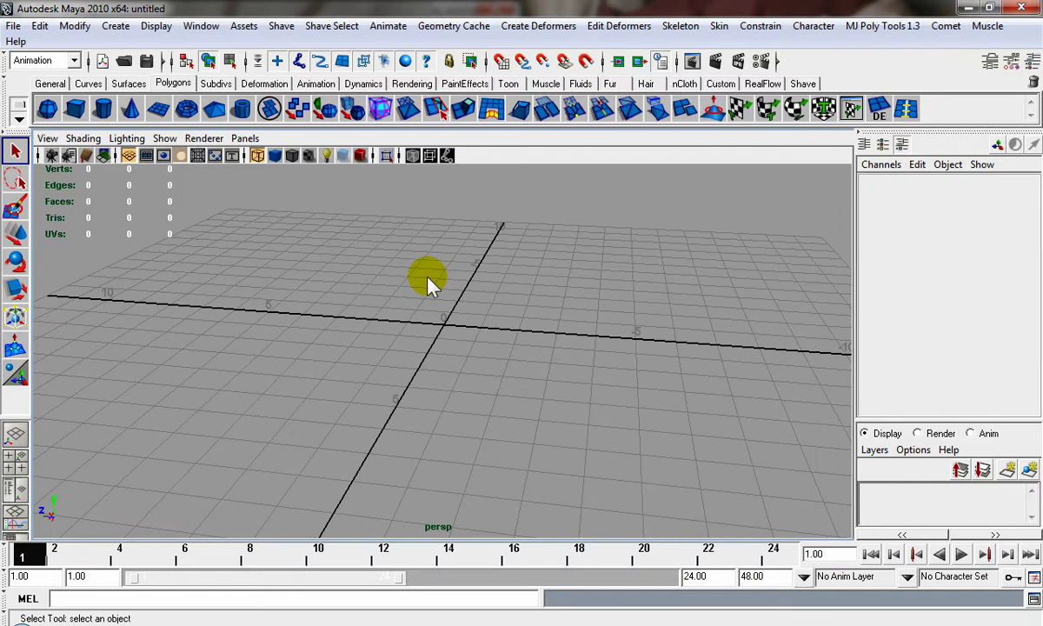
alt+right_drag(426, 280, 422, 341)
scroll(434, 346, down, 5)
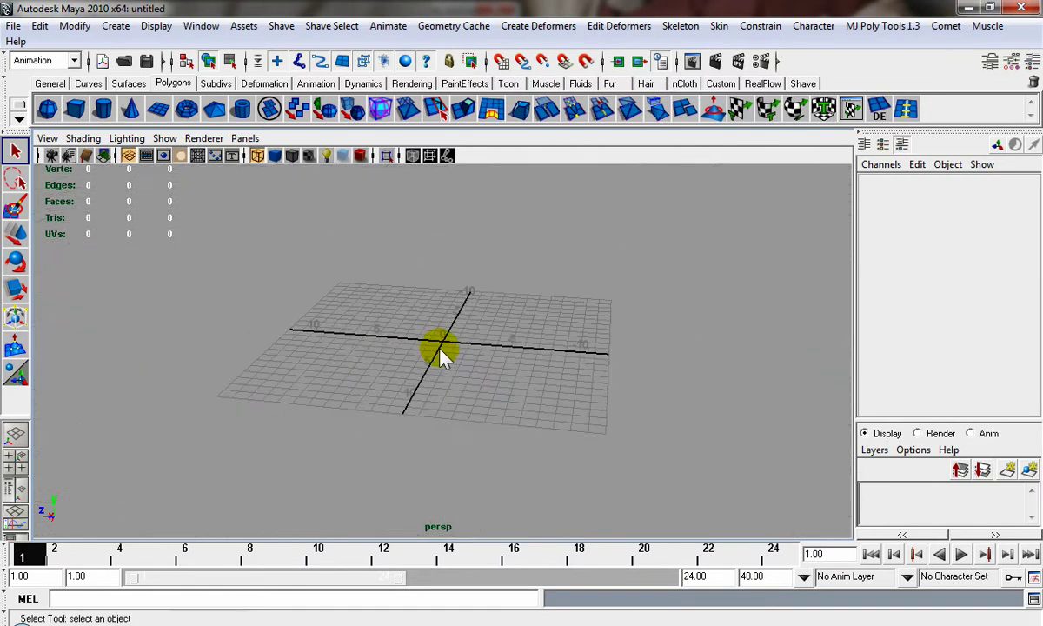
scroll(441, 355, up, 8)
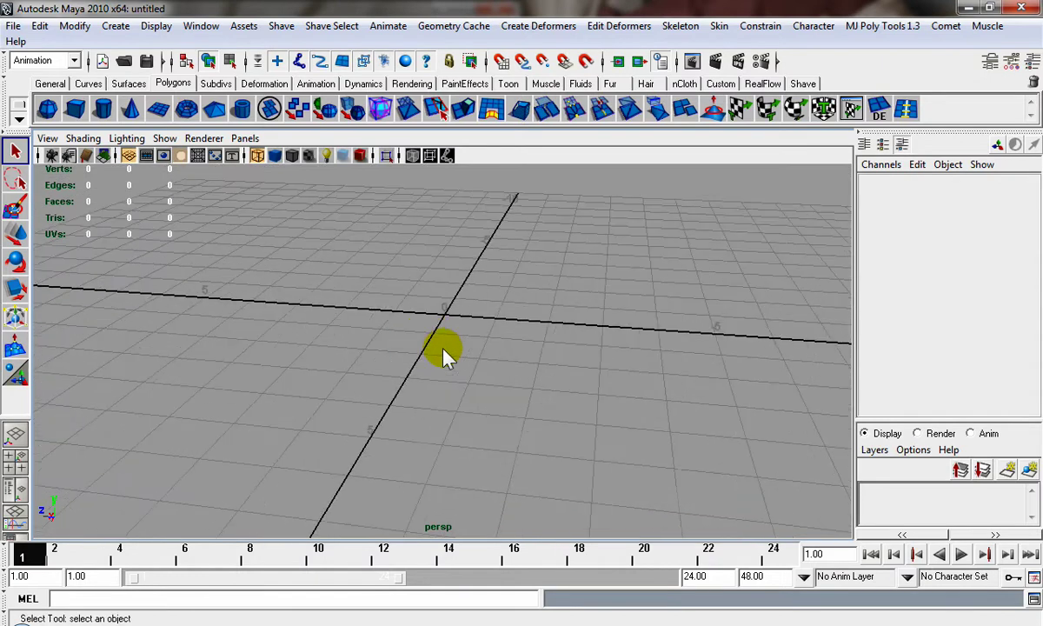
scroll(445, 353, up, 2)
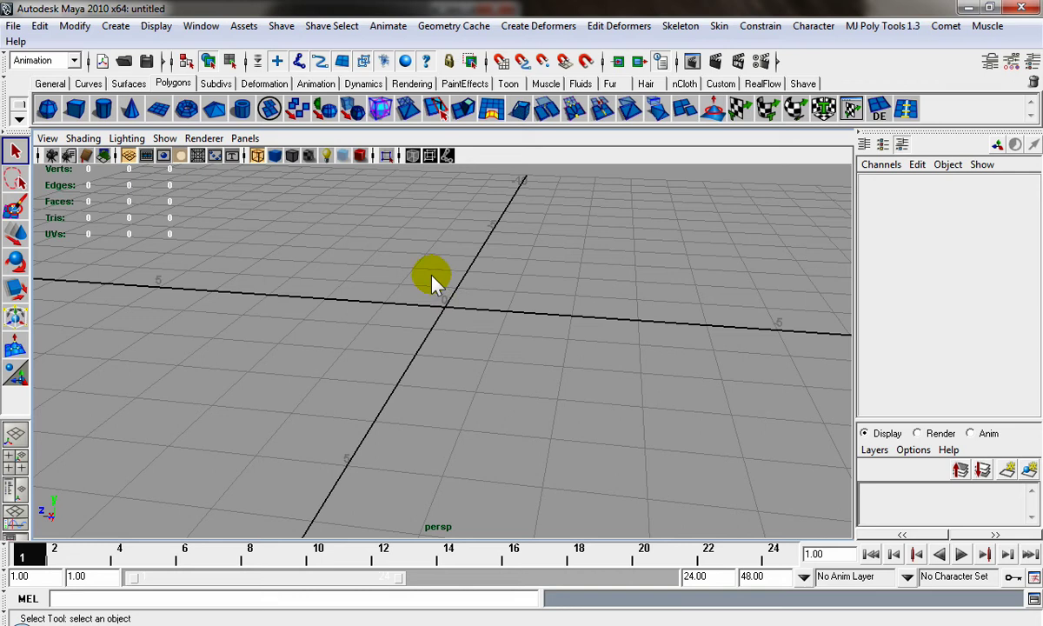
alt+drag(436, 310, 430, 319)
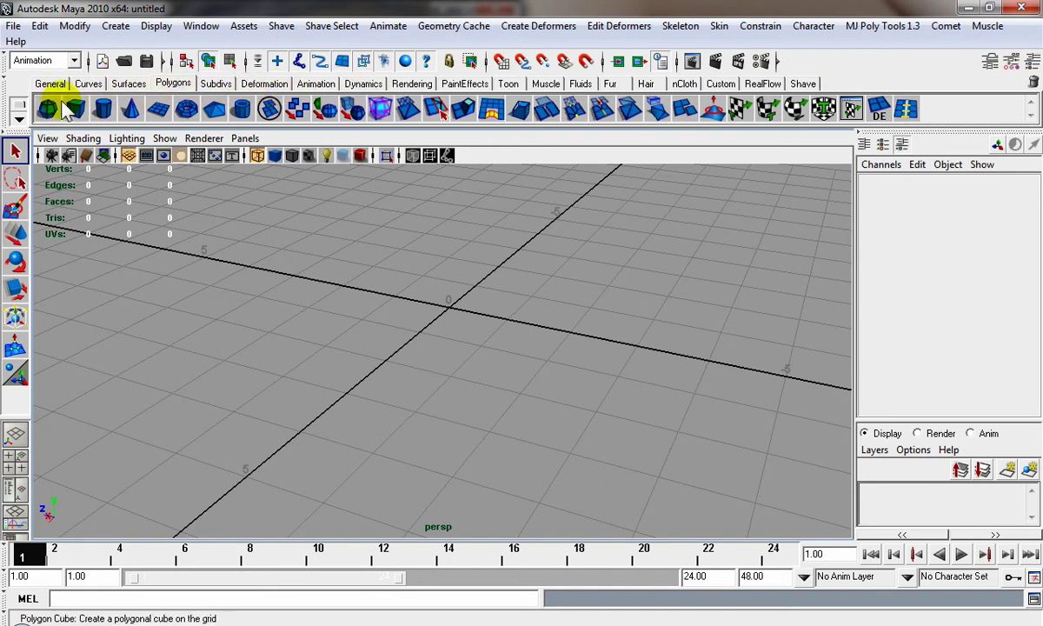
Look through the Surfaces, Curves and General shelf tools and return to the Polygons shelf
click(129, 84)
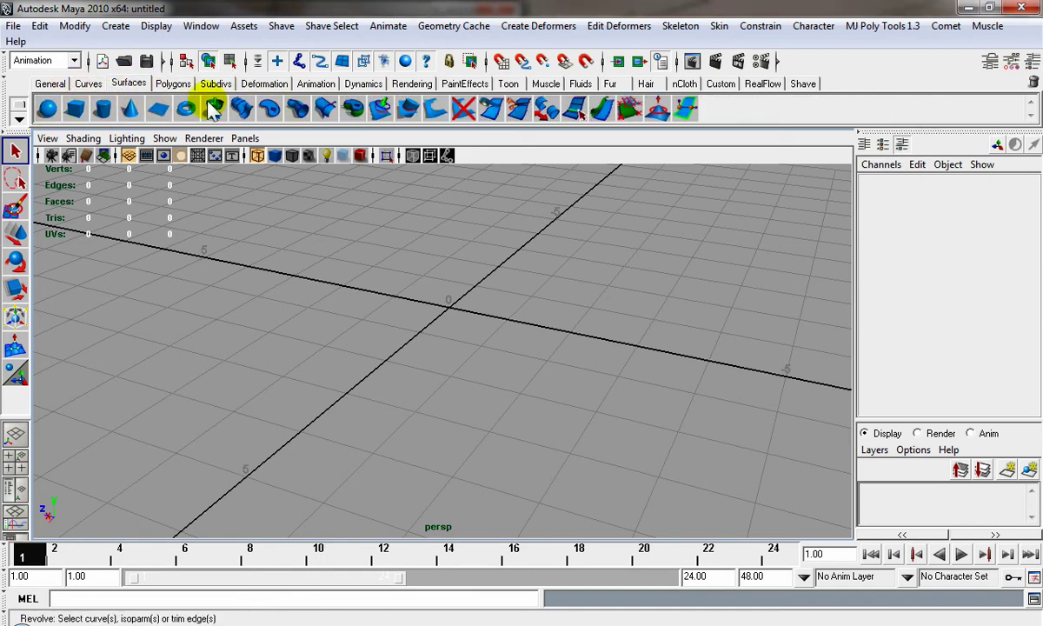
click(87, 82)
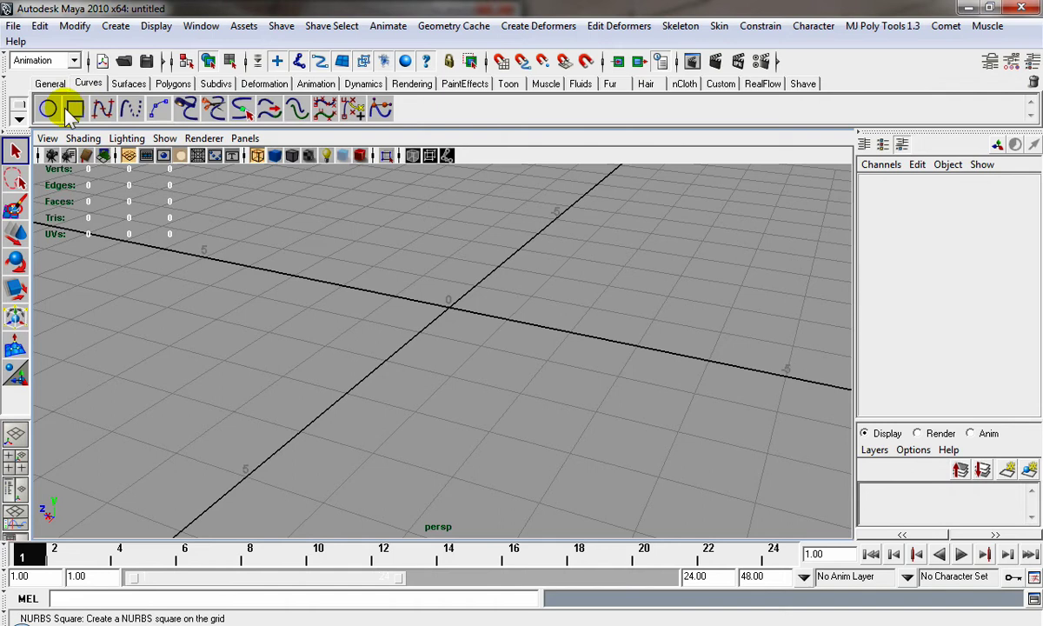
click(50, 84)
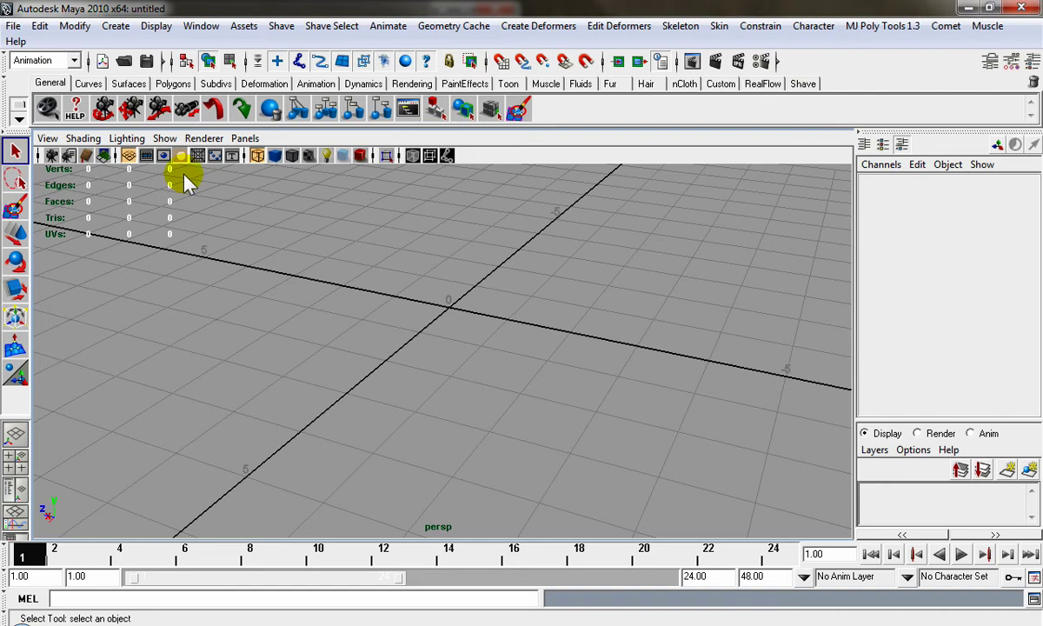
click(173, 84)
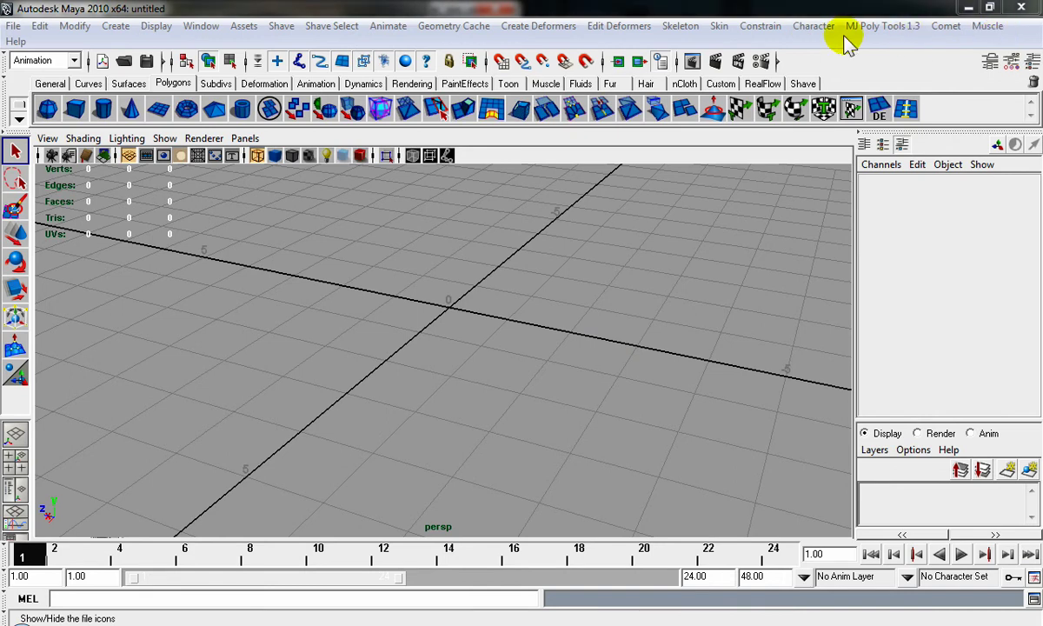
Switch the menu set from Animation to Polygons, try Surfaces, and return to Polygons
click(73, 60)
click(28, 91)
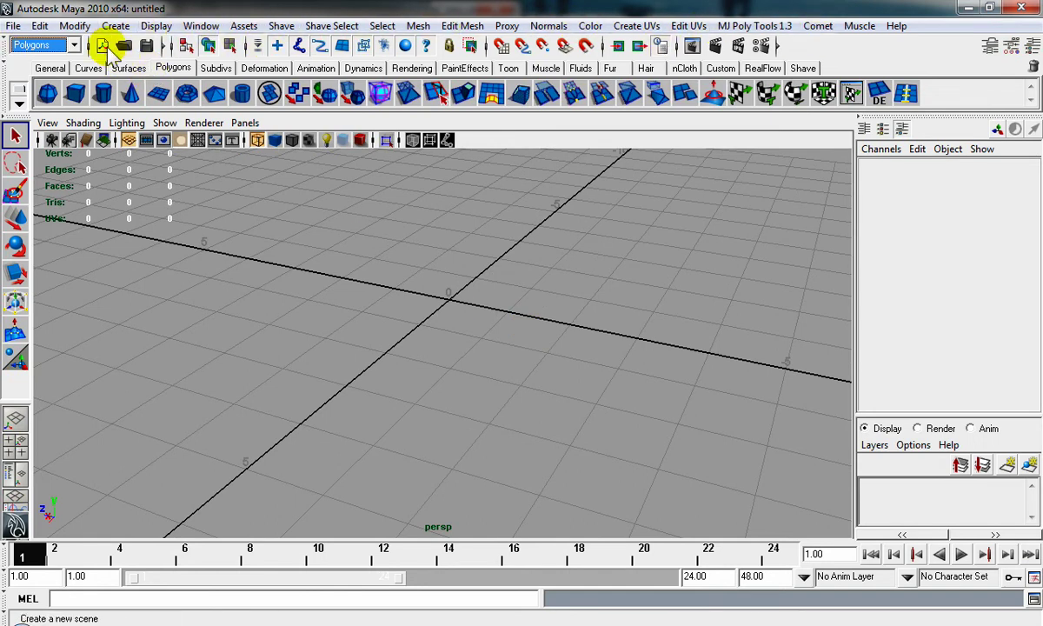
click(74, 45)
click(33, 88)
click(74, 45)
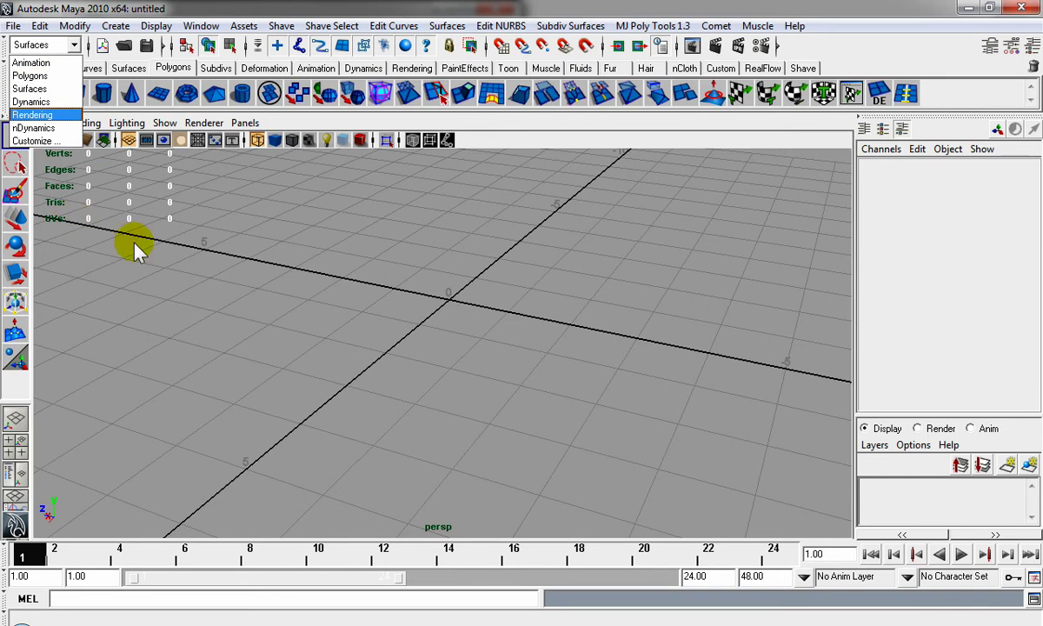
click(30, 75)
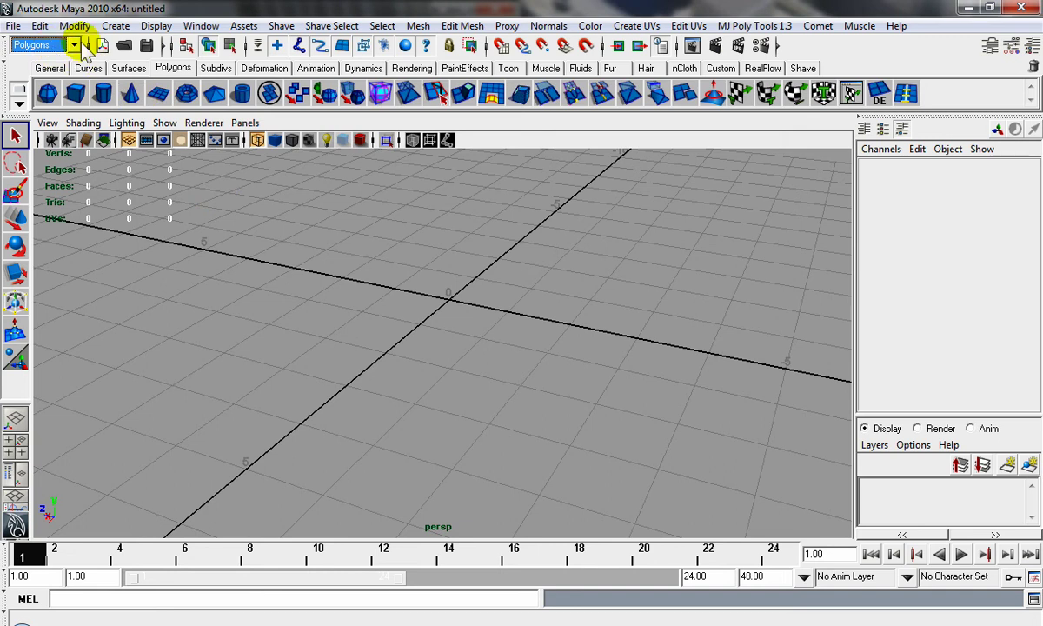
Create a large polygon sphere interactively near the grid's centre and display it smooth shaded
click(50, 94)
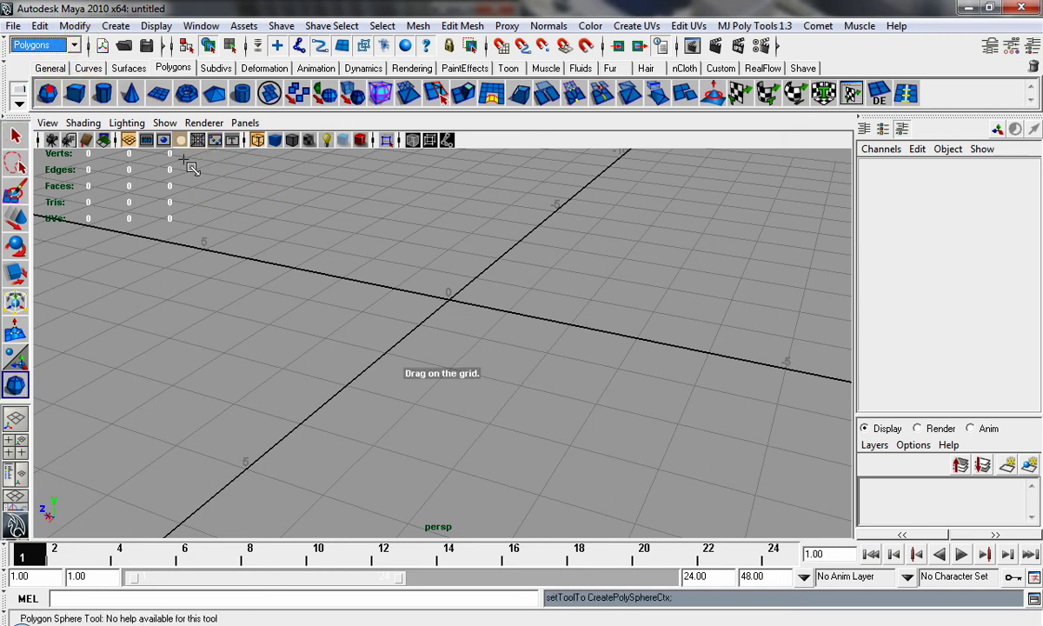
drag(383, 282, 559, 372)
mouse_move(489, 341)
mouse_down()
mouse_move(388, 352)
mouse_move(373, 306)
mouse_move(591, 350)
mouse_up()
key(5)
Orbit and pan around the sphere and zoom in closely on its surface
alt+middle_drag(373, 317, 439, 393)
alt+drag(410, 336, 429, 334)
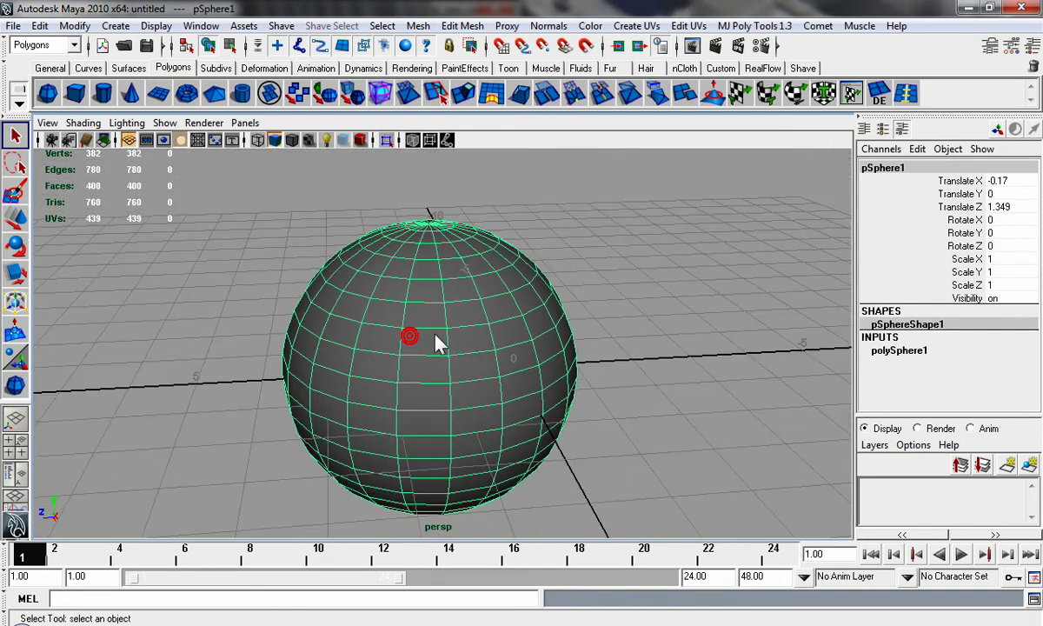
alt+right_drag(424, 335, 648, 414)
alt+drag(494, 349, 428, 339)
alt+middle_drag(443, 286, 371, 426)
alt+right_drag(437, 428, 652, 431)
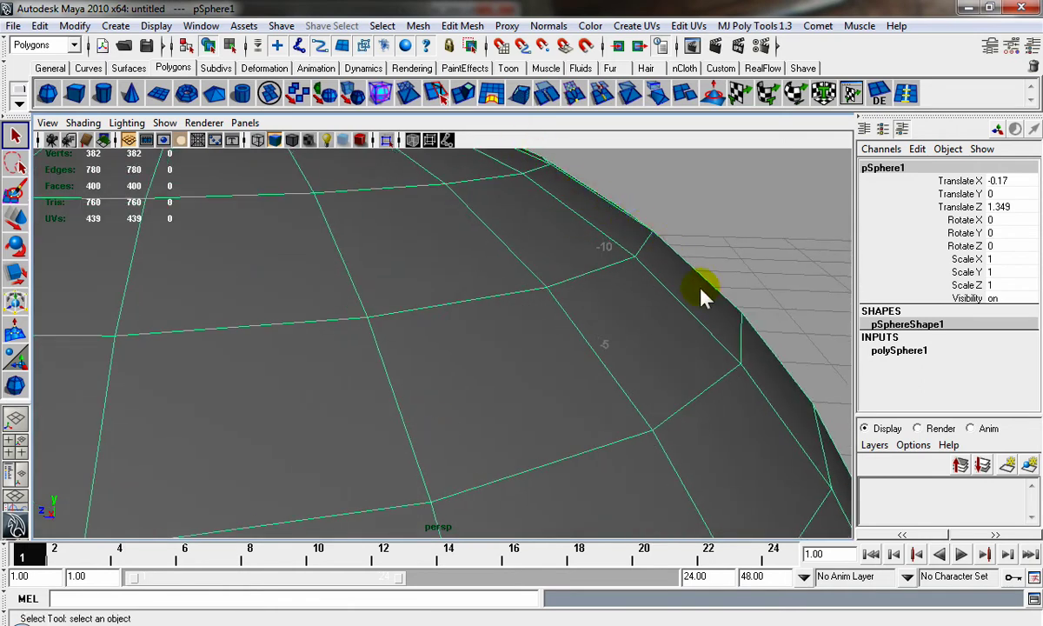
Practise orbiting, panning and zooming in and out to view the whole selected sphere from several sides
alt+right_drag(795, 405, 532, 365)
mouse_move(533, 361)
alt+mouse_down()
mouse_move(195, 353)
mouse_move(539, 354)
alt+mouse_up()
alt+right_drag(422, 348, 319, 326)
alt+drag(340, 330, 526, 373)
alt+middle_drag(526, 373, 614, 233)
alt+right_drag(483, 267, 590, 318)
scroll(591, 326, down, 5)
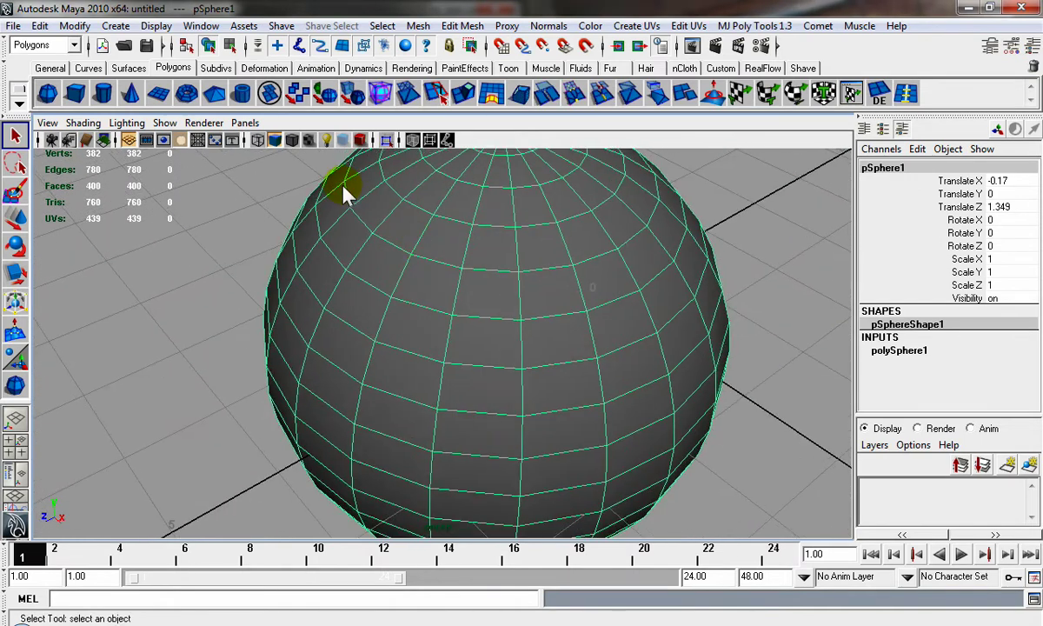
alt+drag(489, 401, 641, 397)
alt+right_drag(640, 393, 330, 313)
alt+drag(321, 310, 505, 316)
alt+right_drag(352, 316, 489, 397)
alt+drag(439, 379, 254, 377)
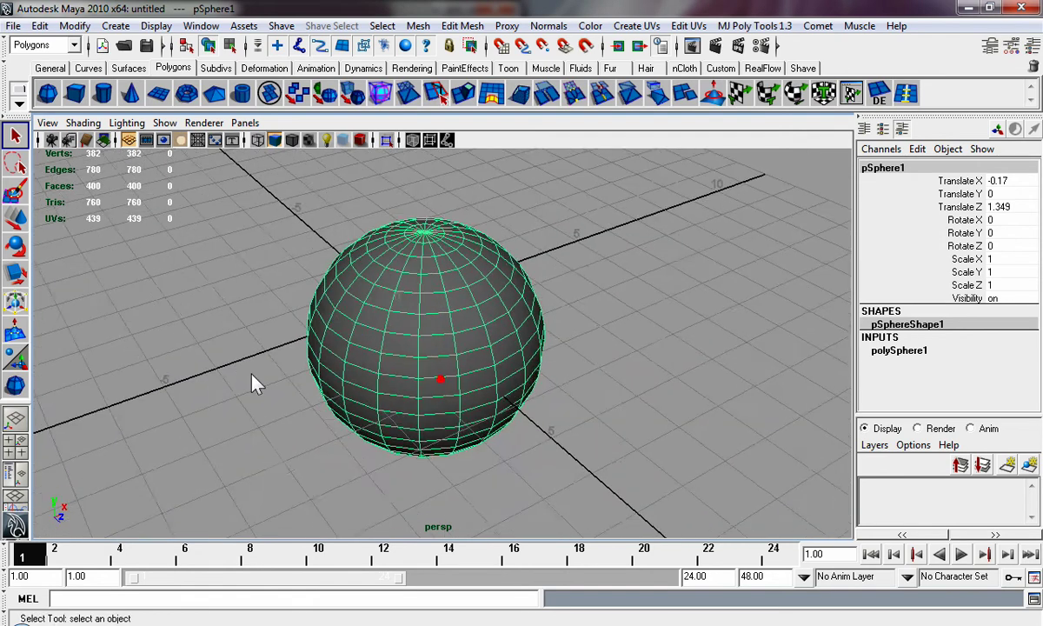
alt+right_drag(296, 354, 472, 358)
alt+drag(528, 331, 274, 291)
alt+right_drag(577, 347, 519, 339)
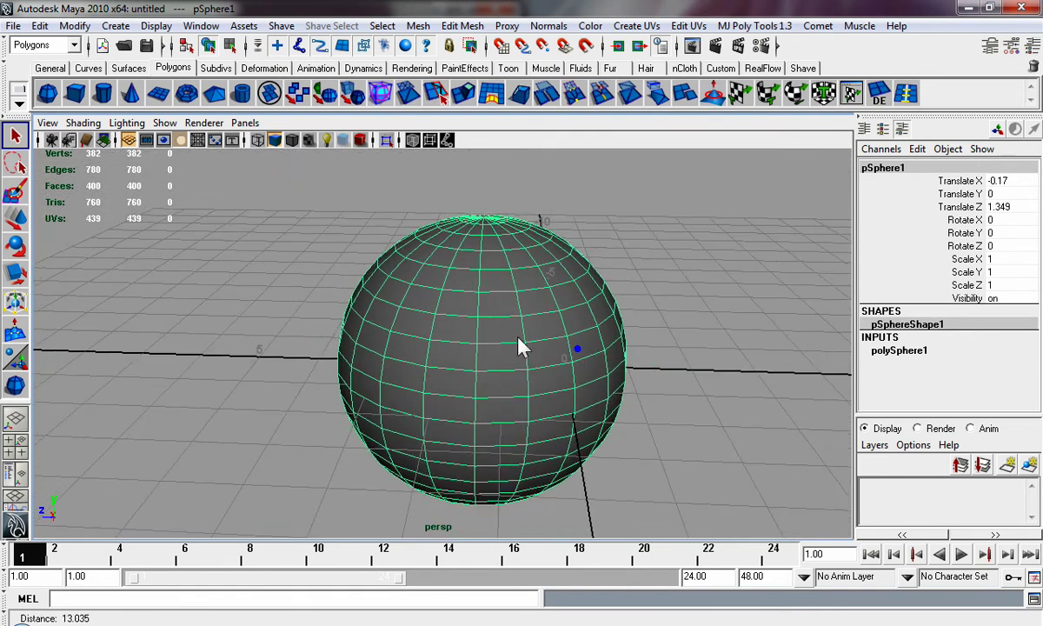
alt+middle_drag(519, 339, 399, 311)
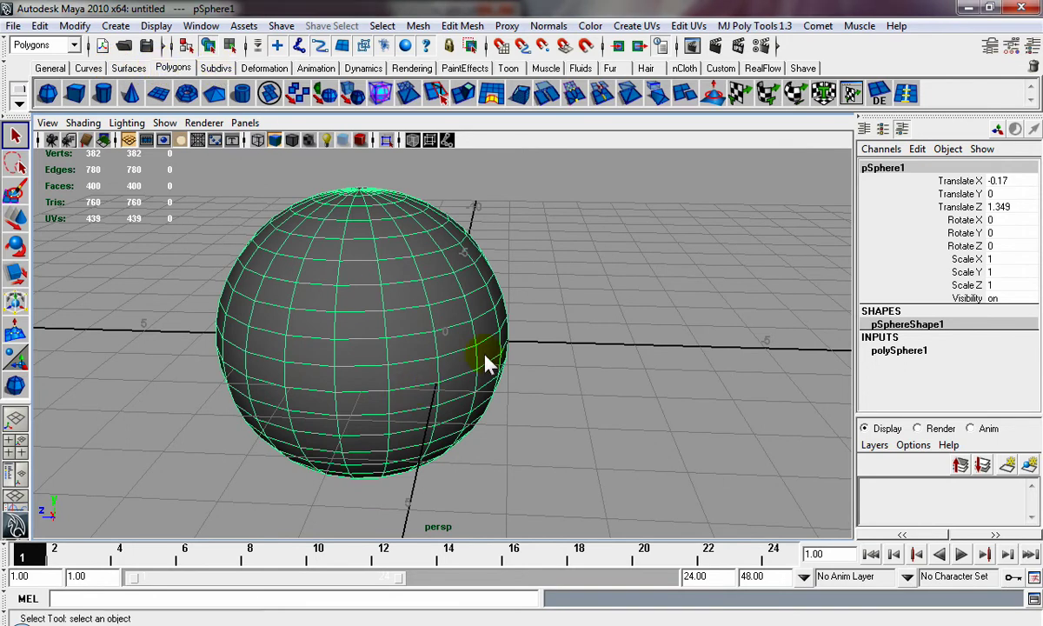
alt+drag(487, 363, 434, 365)
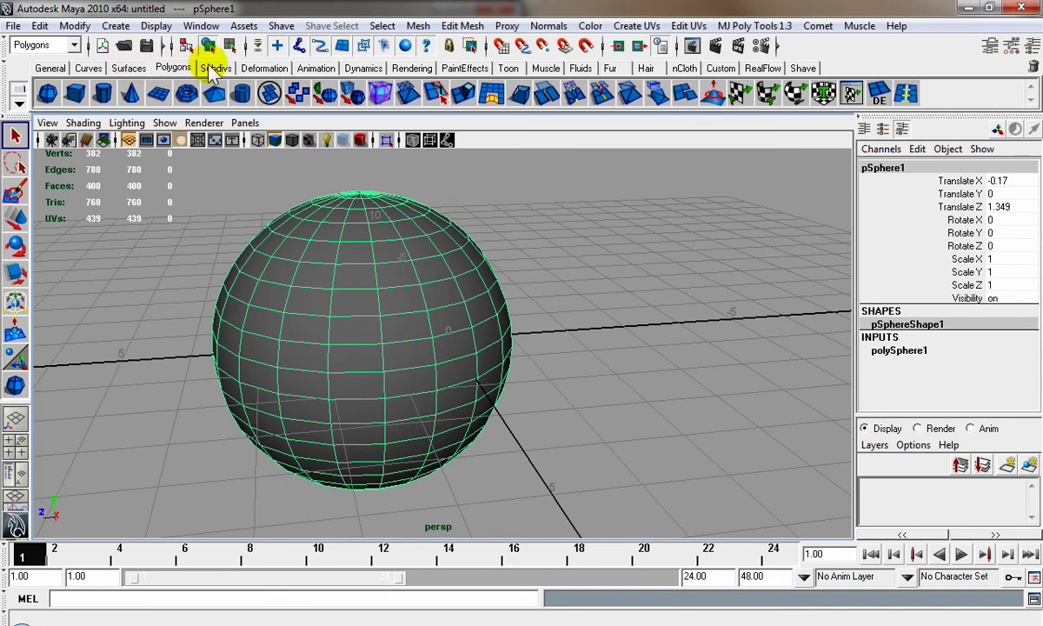
Switch briefly to another shelf, return to the Polygons shelf, and delete the polygon sphere
click(129, 68)
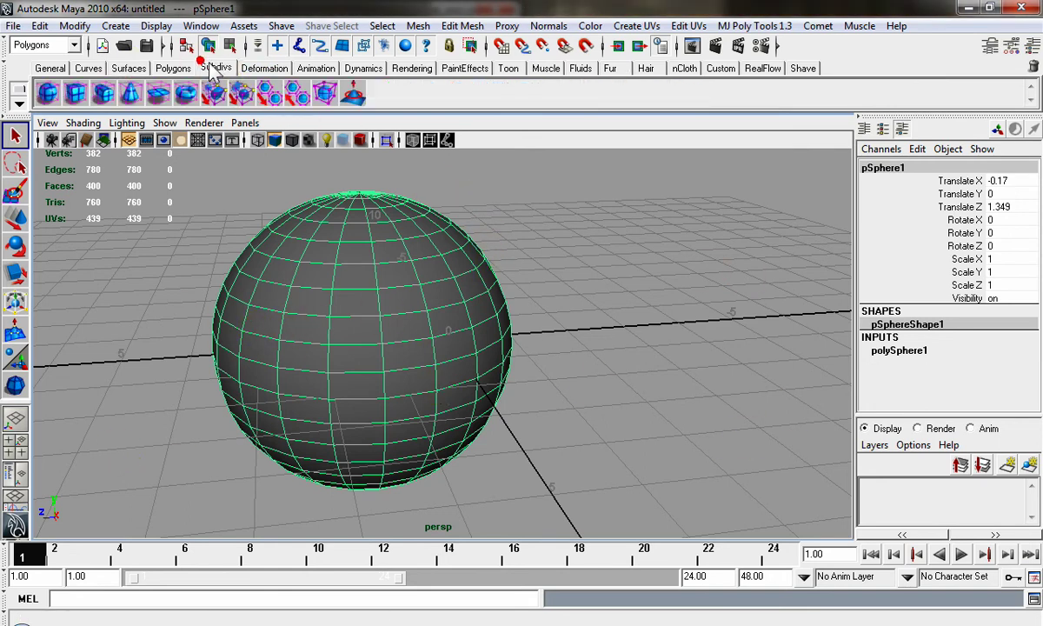
click(174, 67)
click(598, 293)
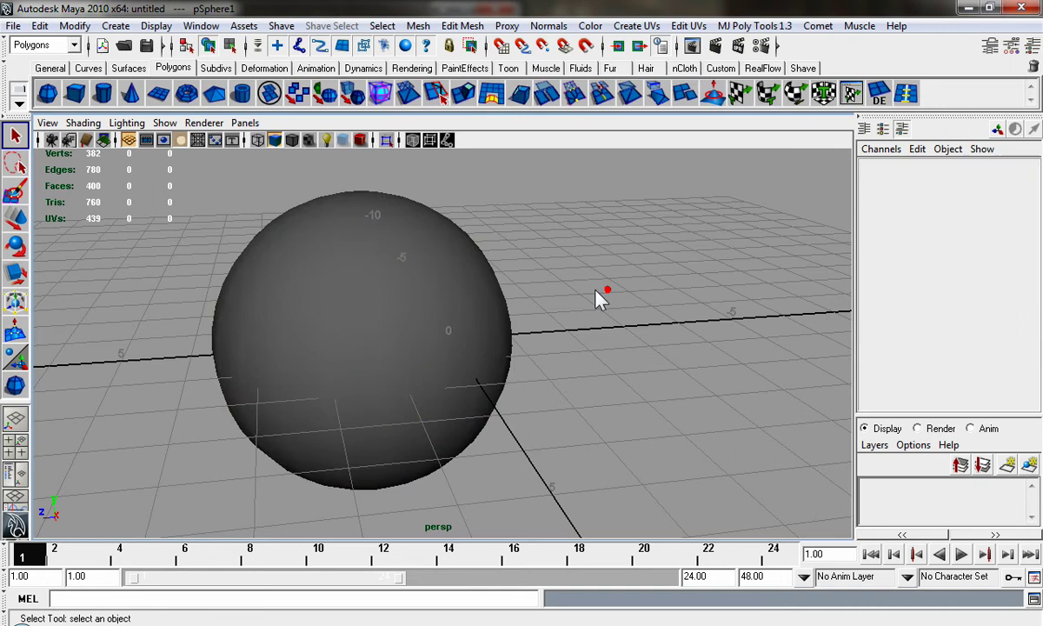
click(379, 316)
key(Delete)
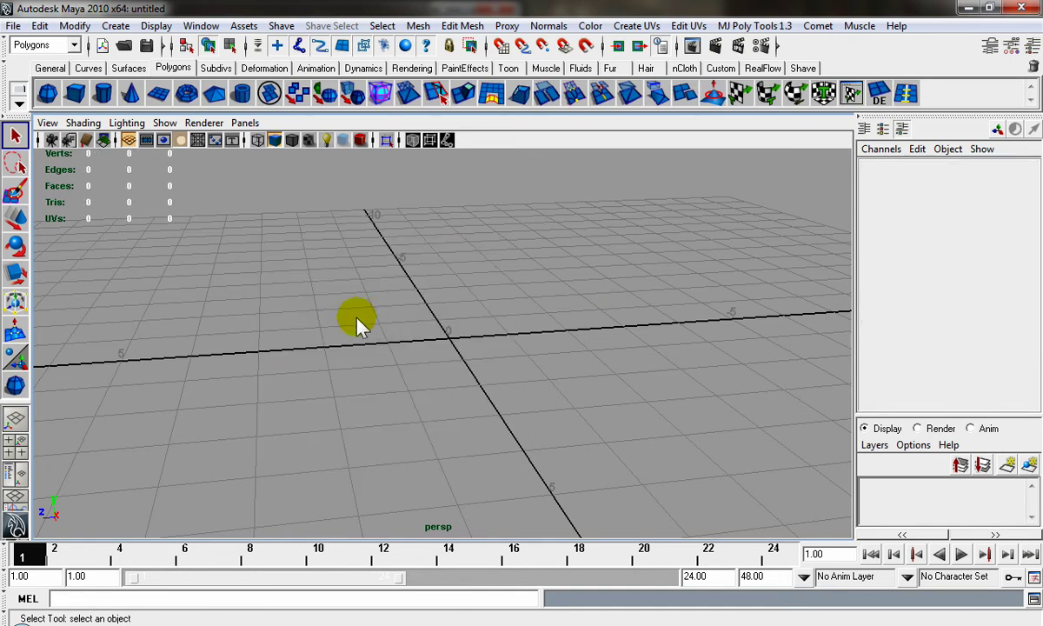
Create a new large polygon sphere interactively near the grid's centre and delete it
alt+drag(361, 323, 387, 354)
alt+right_drag(384, 346, 461, 365)
alt+middle_drag(460, 365, 347, 350)
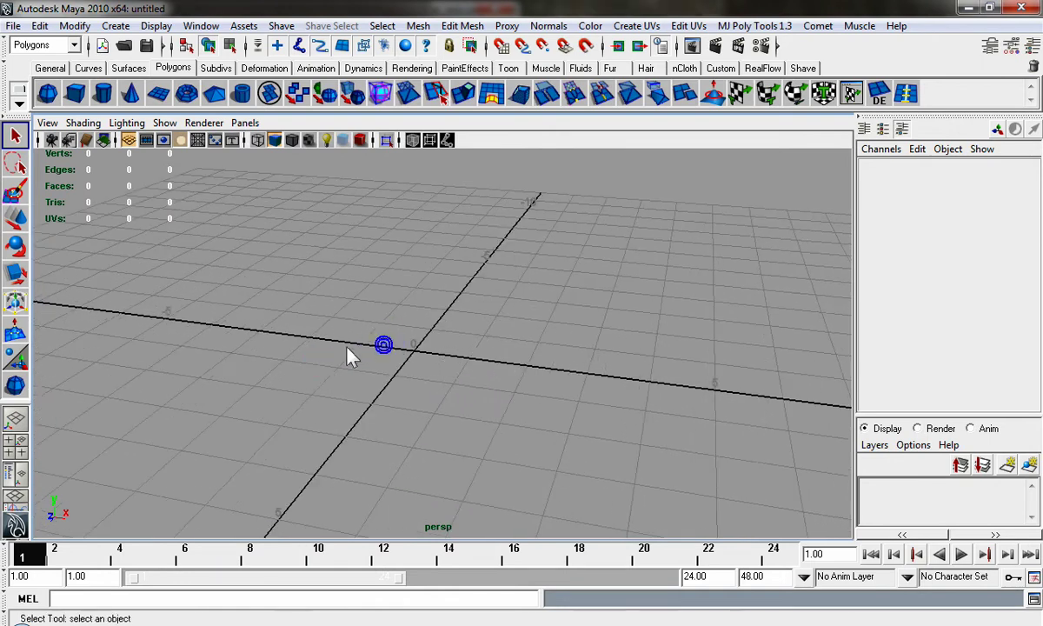
alt+drag(324, 365, 370, 386)
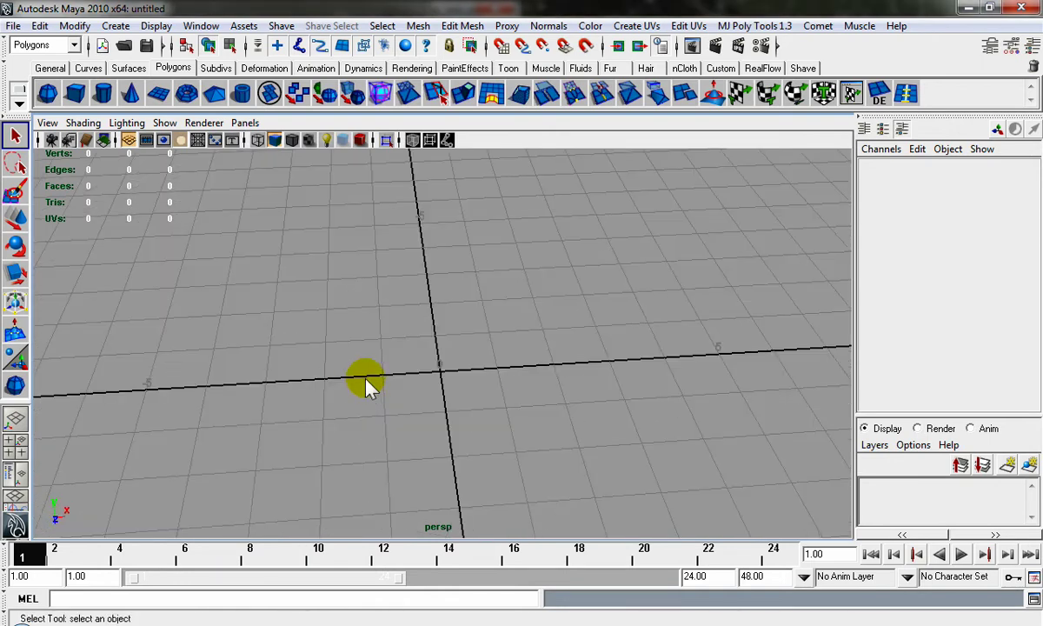
click(44, 93)
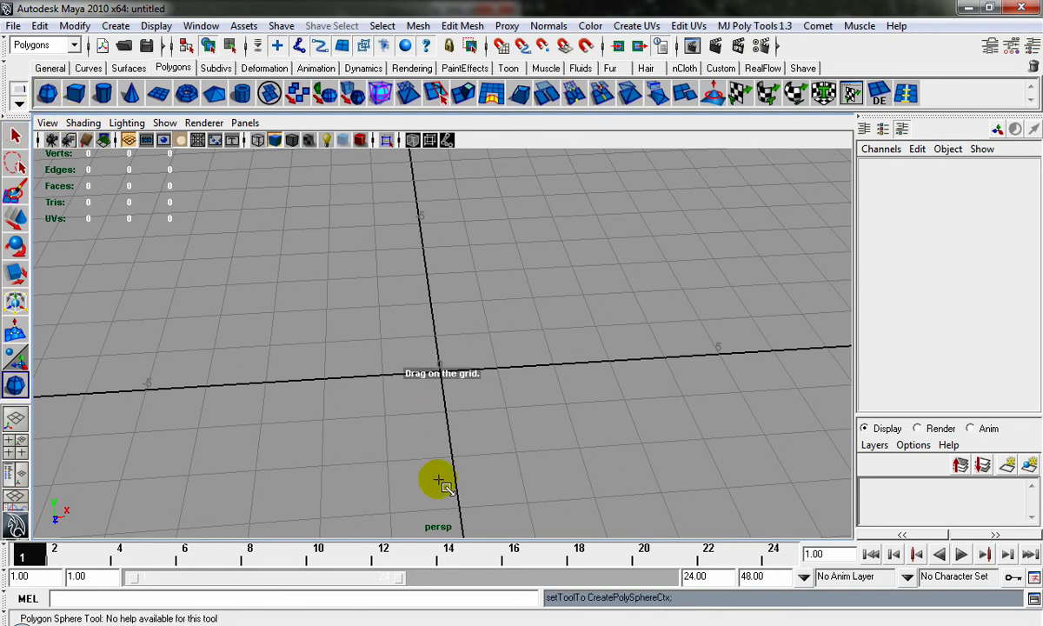
alt+drag(599, 322, 405, 331)
alt+middle_drag(405, 331, 498, 351)
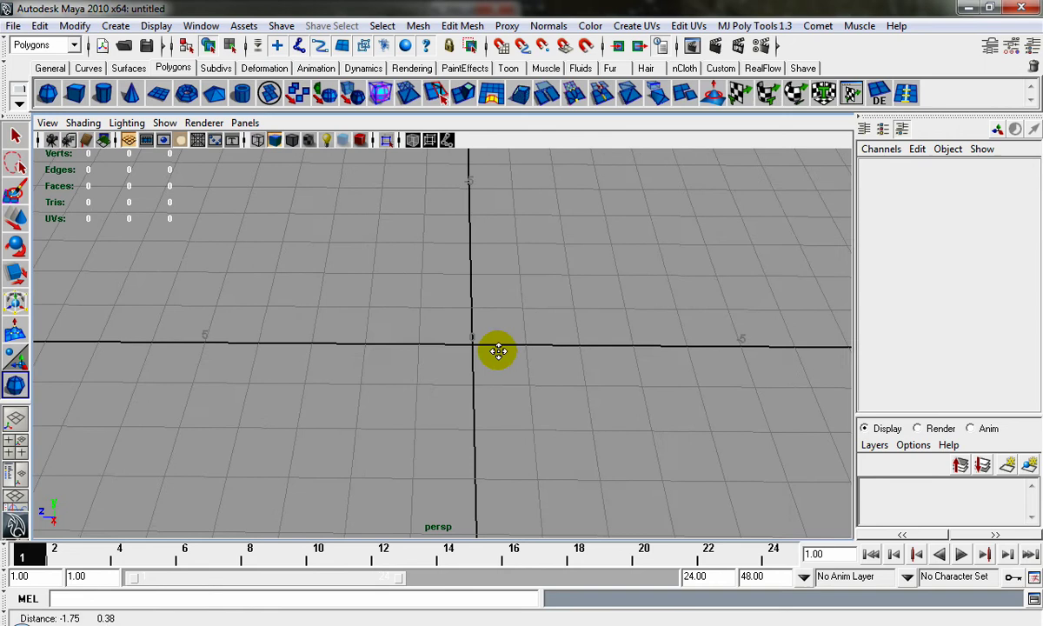
alt+drag(499, 350, 470, 354)
alt+drag(553, 419, 440, 408)
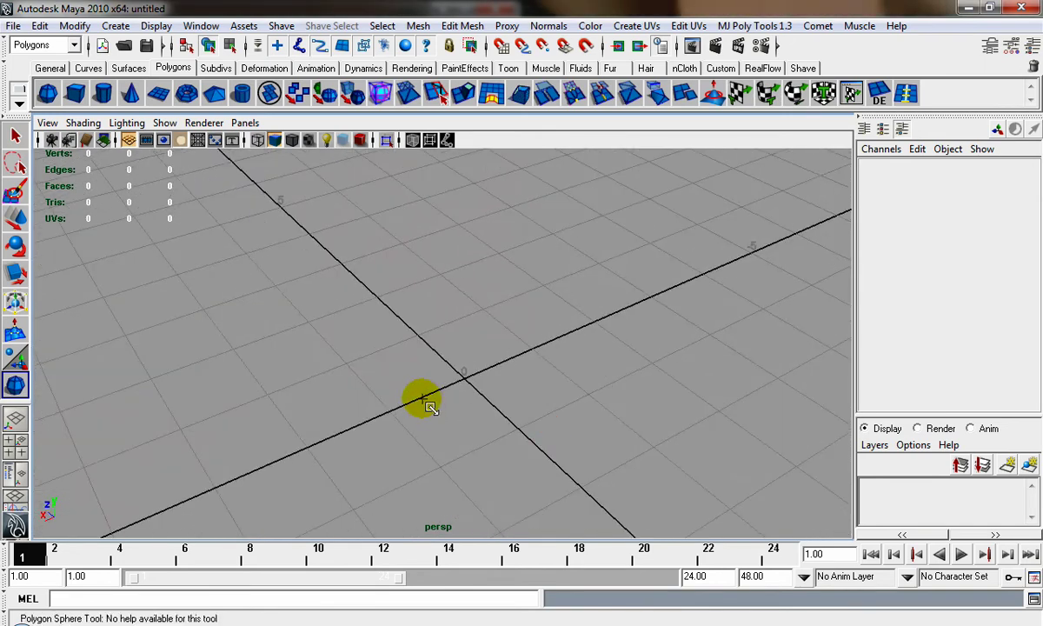
drag(335, 352, 402, 343)
key(q)
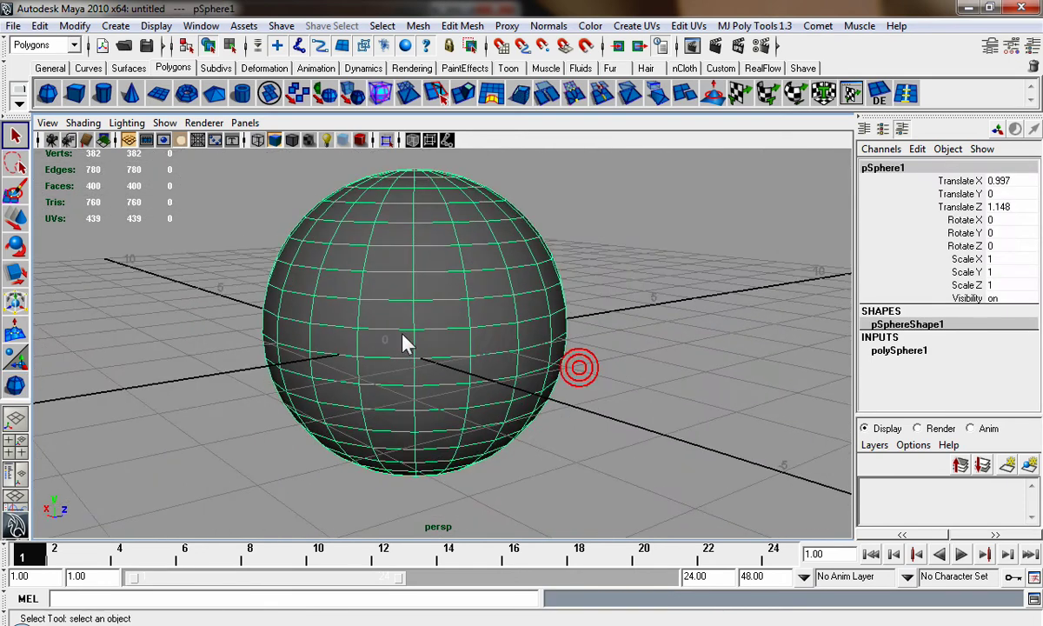
key(Delete)
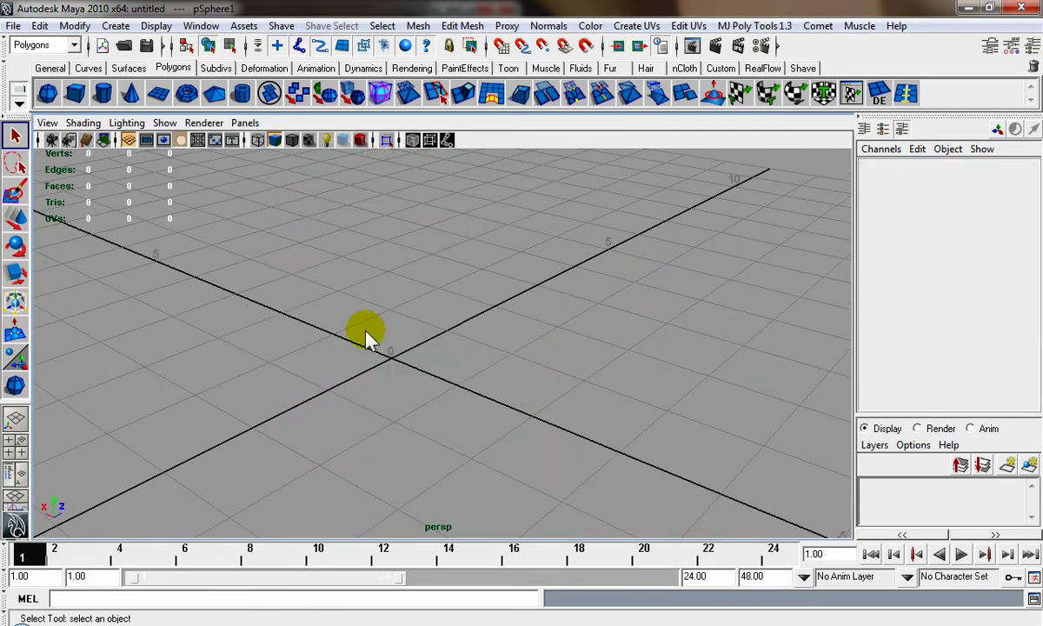
Try to create a polygon cube interactively behind the grid's centre and undo it
click(78, 98)
drag(219, 380, 433, 293)
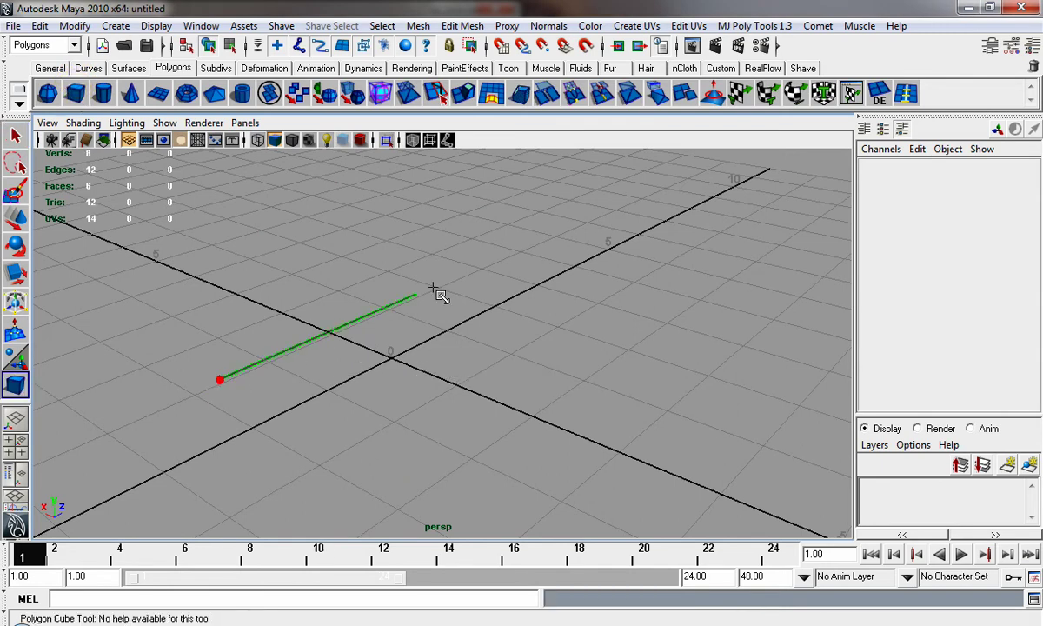
drag(648, 392, 380, 144)
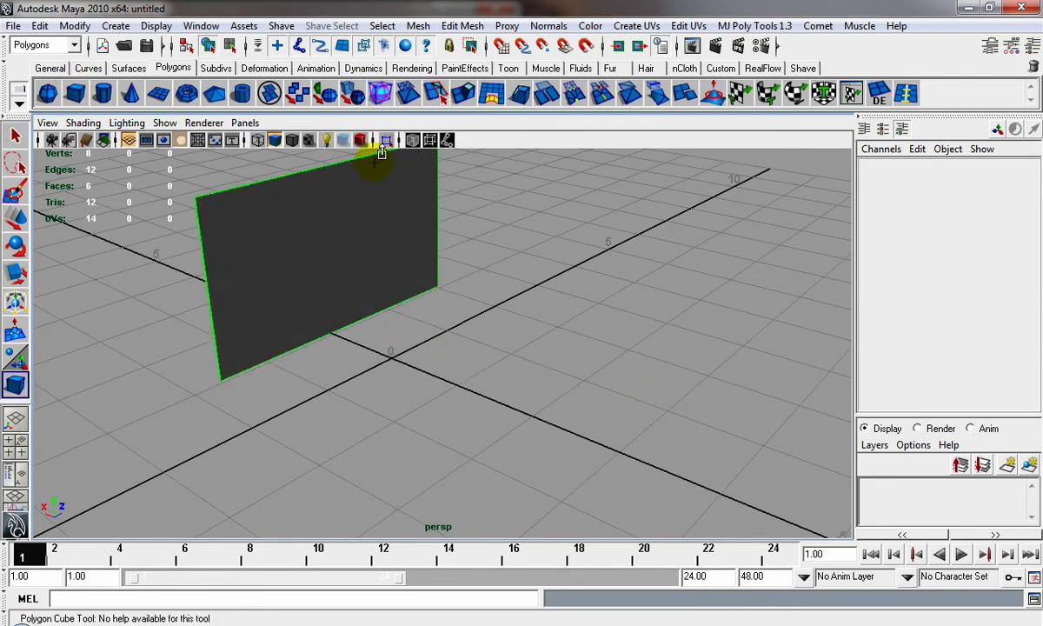
key(ctrl+z)
Create a long, tall polygon box interactively across the grid's centre and undo its creation
click(76, 93)
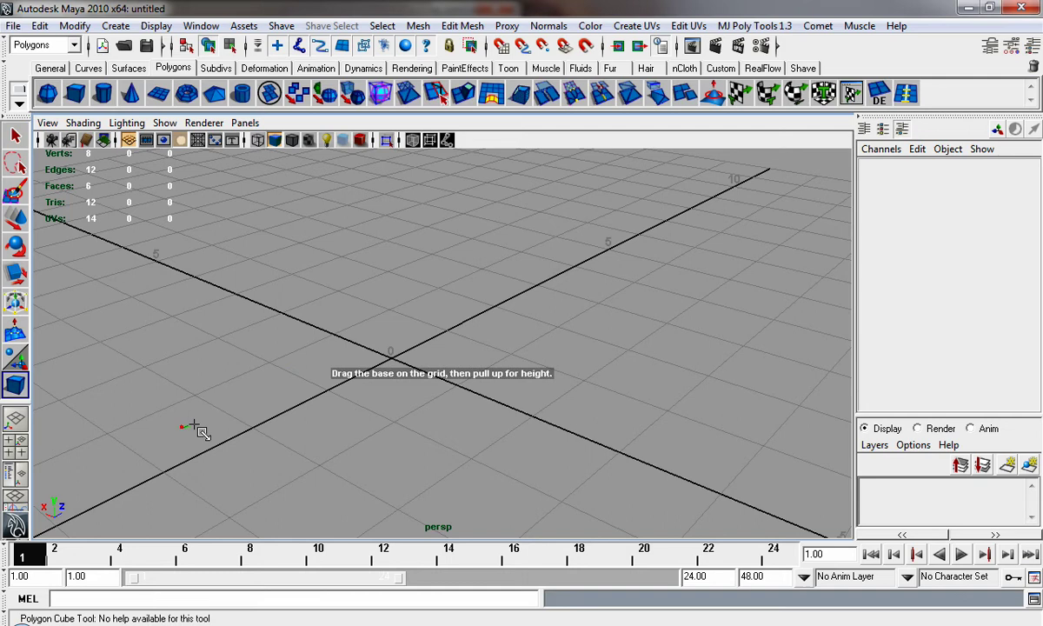
drag(185, 426, 512, 305)
drag(365, 360, 478, 333)
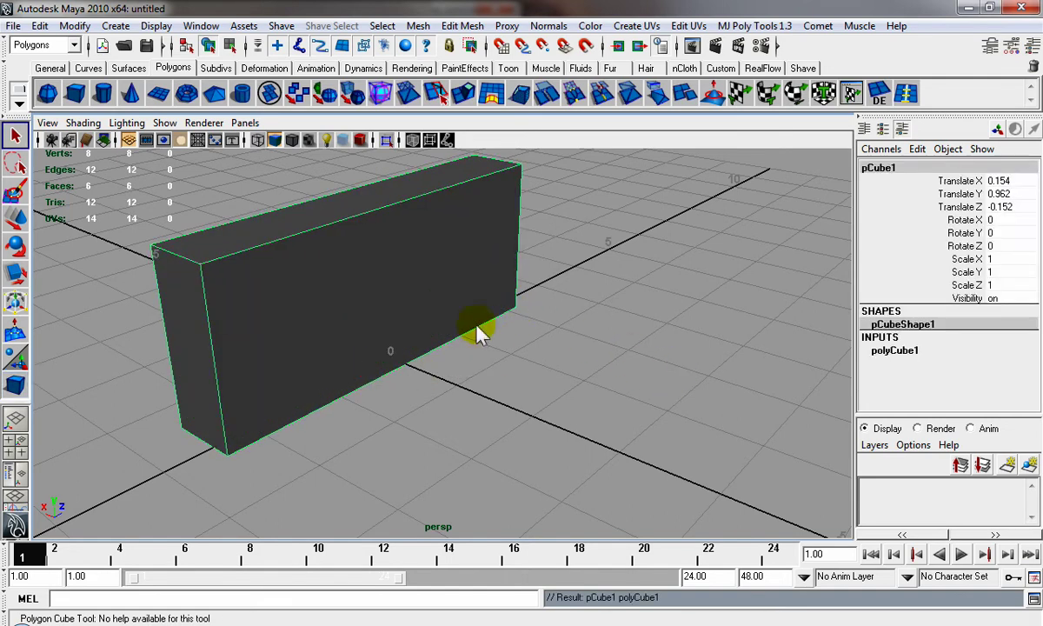
key(ctrl+z)
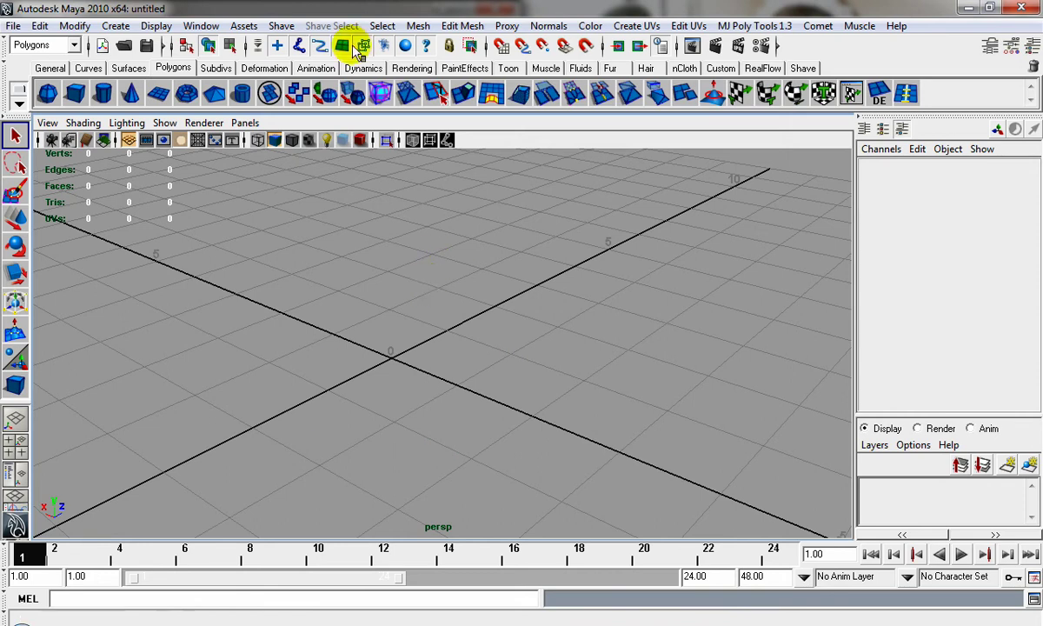
Turn off Interactive Creation for polygon primitives and create a default polygon cube at the origin
click(209, 26)
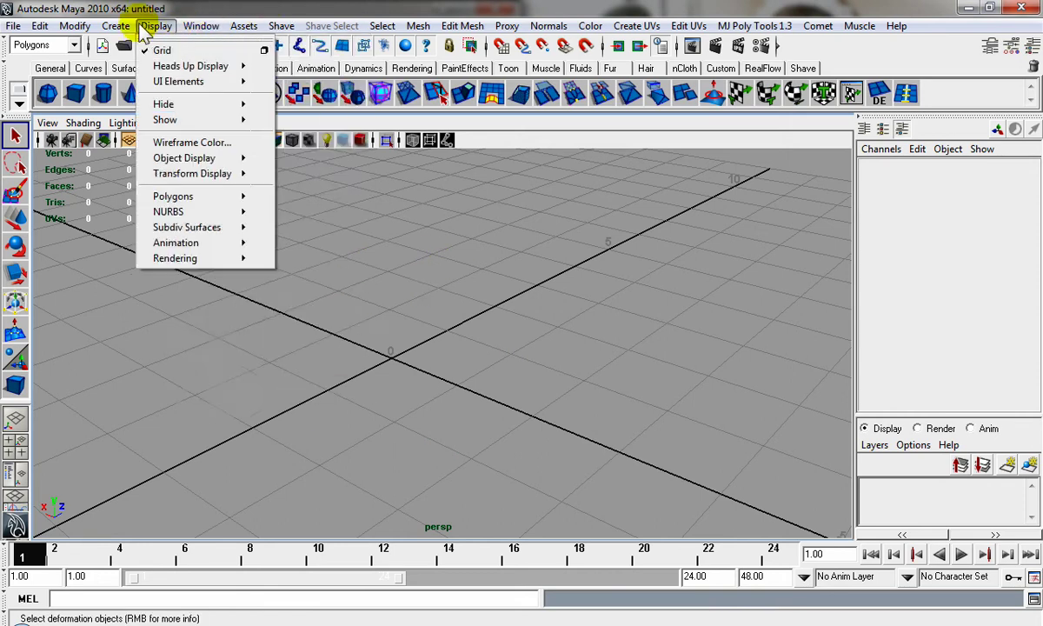
mouse_move(128, 28)
mouse_move(123, 52)
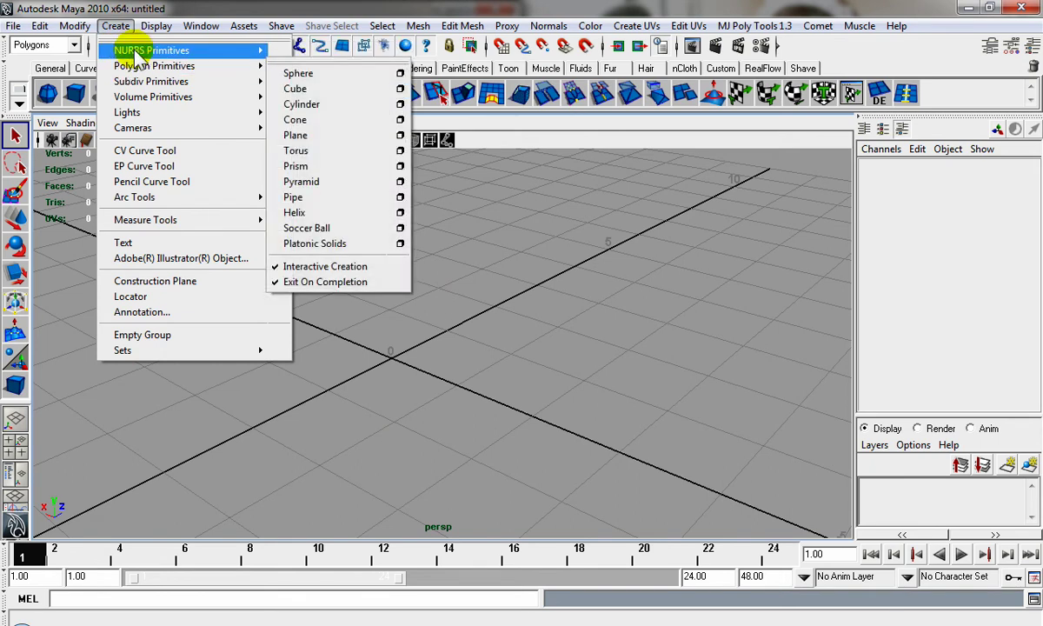
click(327, 189)
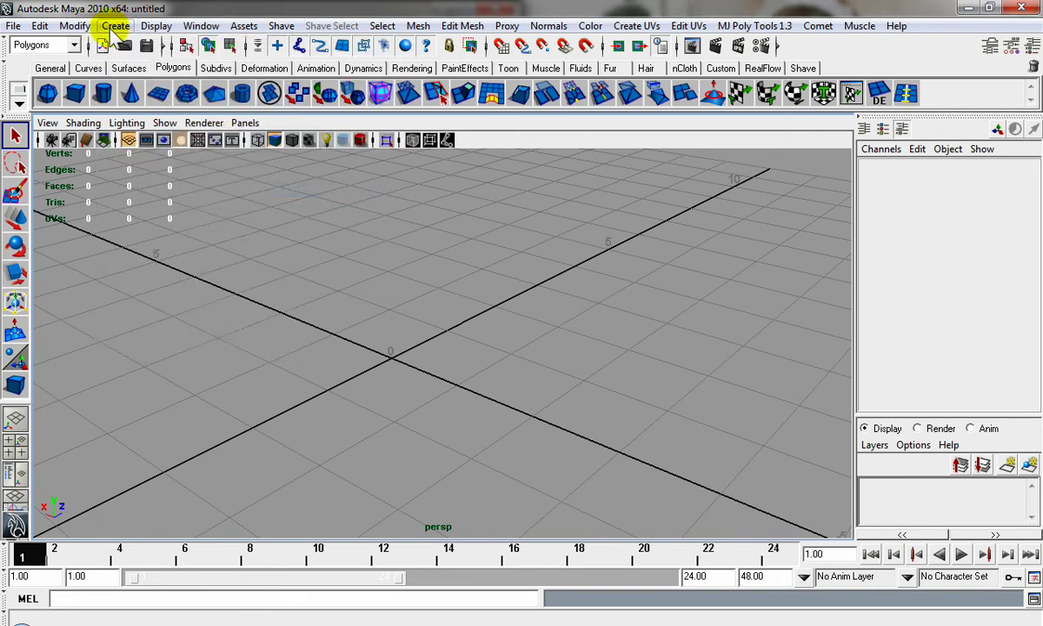
click(113, 26)
mouse_move(139, 66)
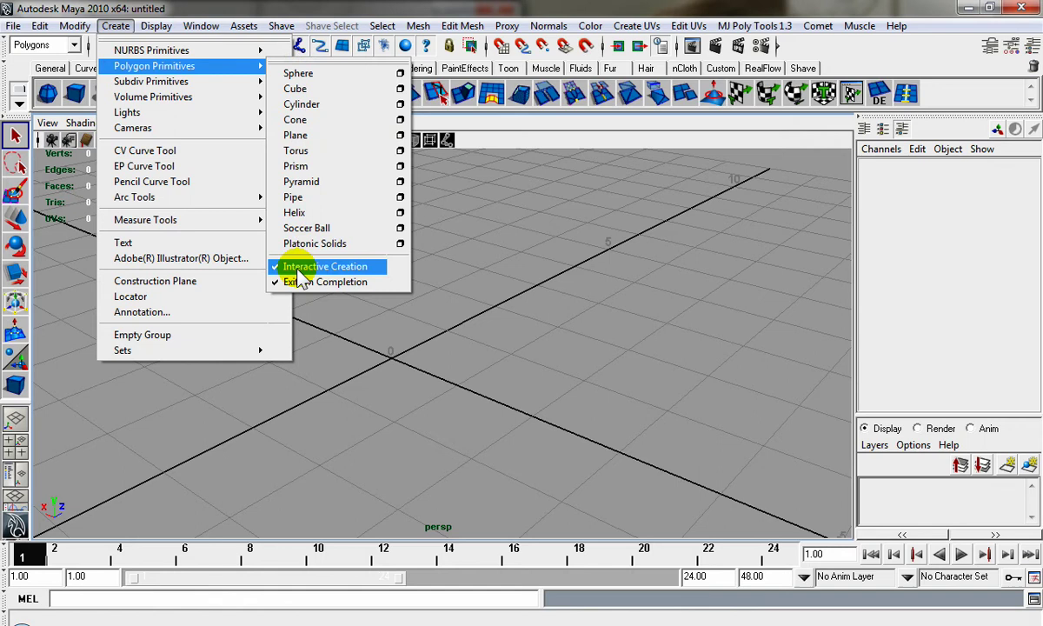
click(301, 267)
click(75, 93)
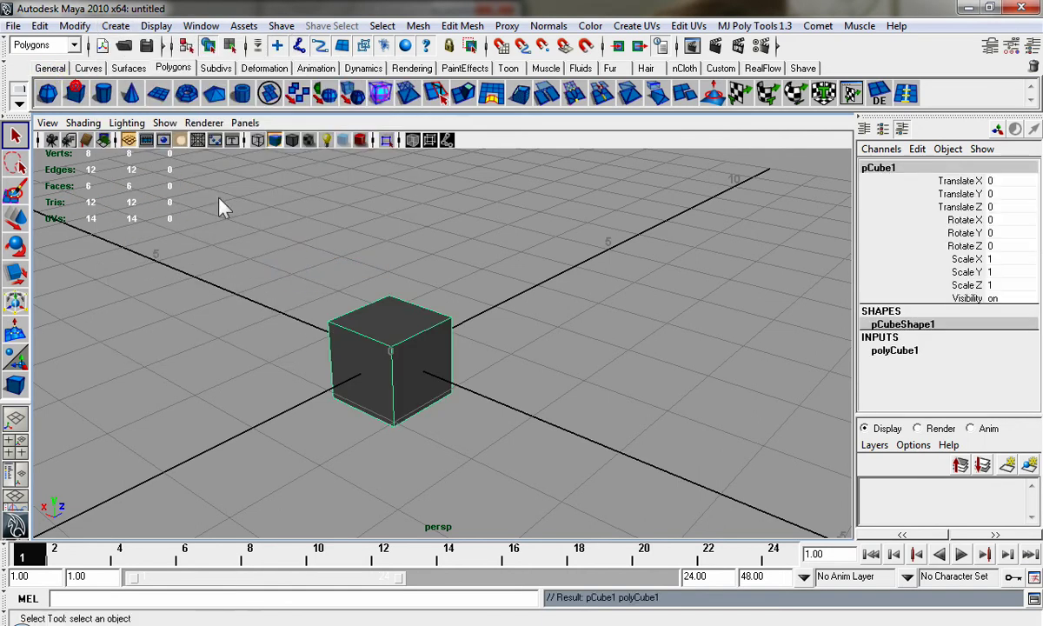
Orbit, pan and zoom around the cube to examine its faces, edges and corners
alt+drag(220, 205, 309, 329)
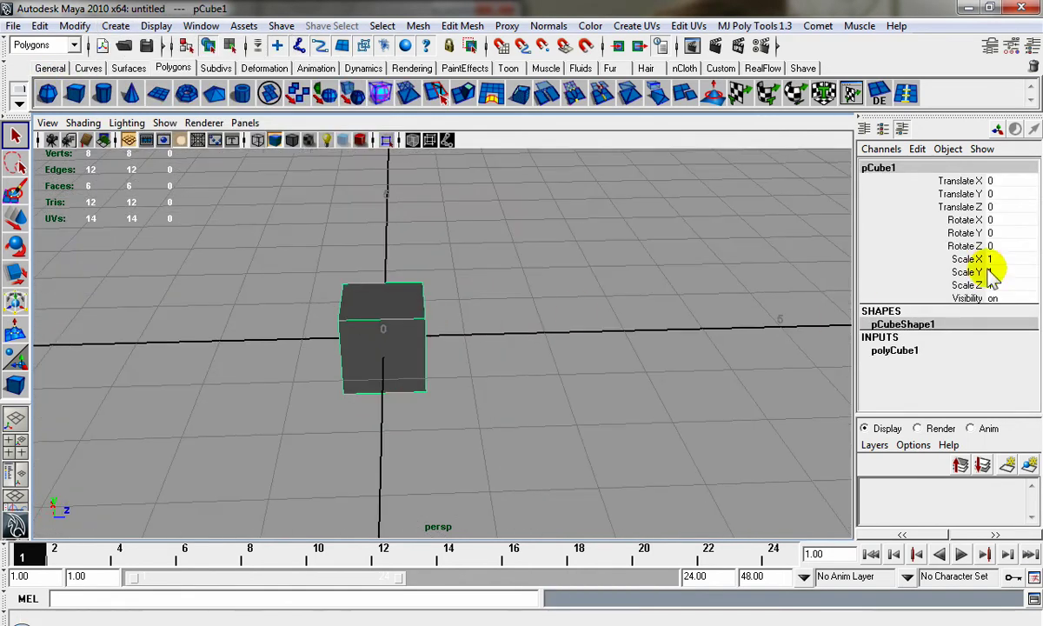
alt+drag(489, 354, 632, 388)
mouse_move(283, 381)
alt+mouse_down()
mouse_move(426, 382)
mouse_move(400, 364)
mouse_move(545, 367)
mouse_move(282, 373)
alt+mouse_up()
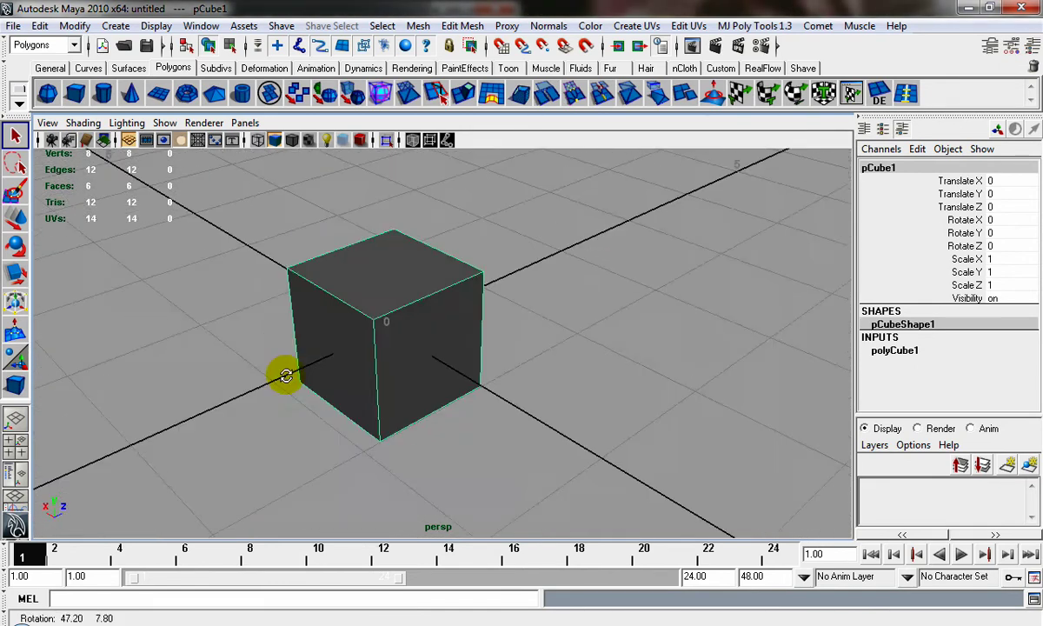
alt+middle_drag(320, 339, 414, 354)
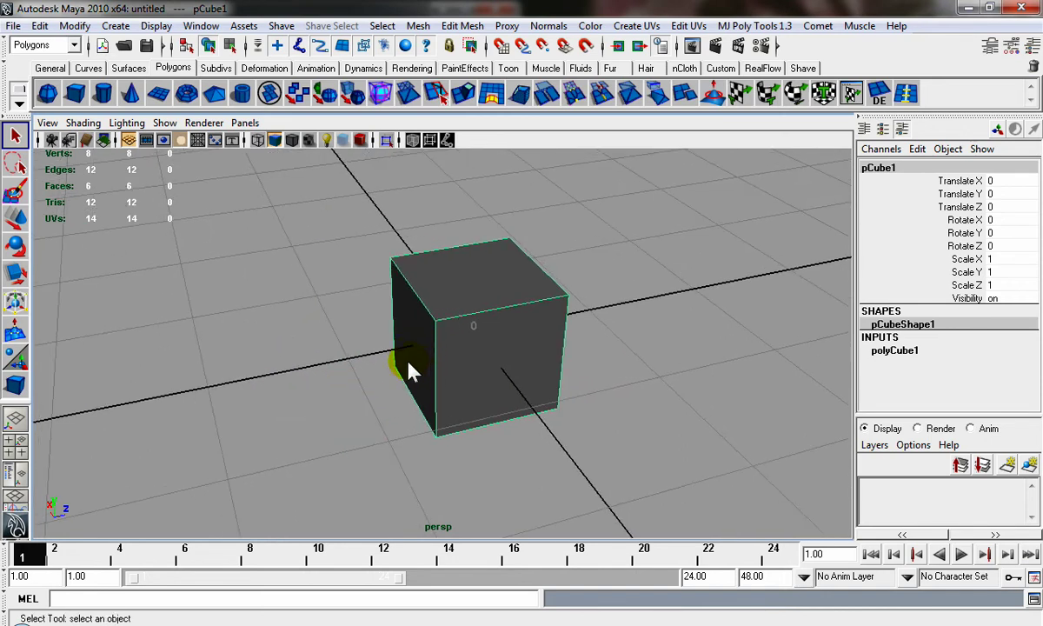
alt+drag(401, 373, 442, 366)
alt+right_drag(442, 366, 487, 400)
alt+middle_drag(497, 383, 437, 393)
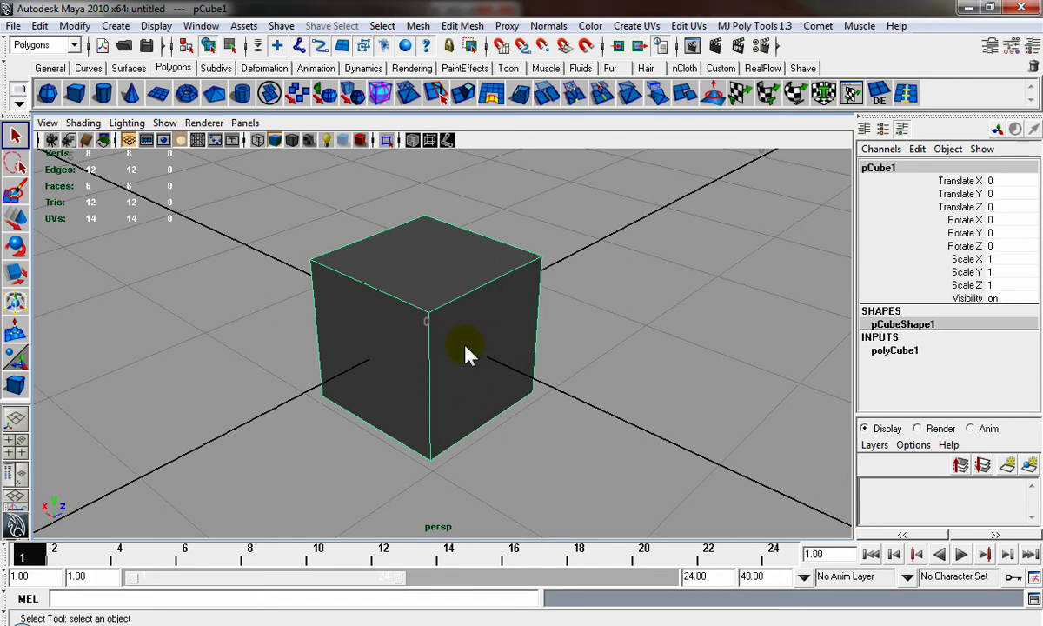
alt+drag(465, 346, 448, 338)
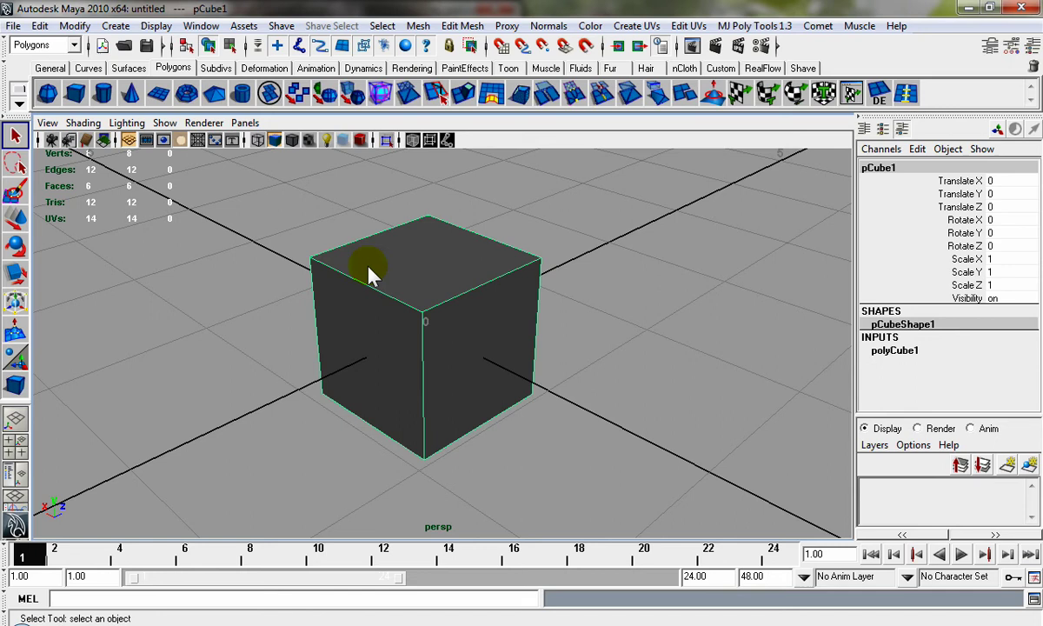
alt+drag(511, 359, 414, 365)
alt+drag(591, 352, 404, 320)
alt+right_drag(554, 329, 296, 278)
alt+drag(384, 298, 548, 309)
alt+right_drag(521, 320, 693, 432)
Scale the cube into a thin, wide upright slab, about 2.17 in X, 1.258 in Y and 0.068 in Z
key(r)
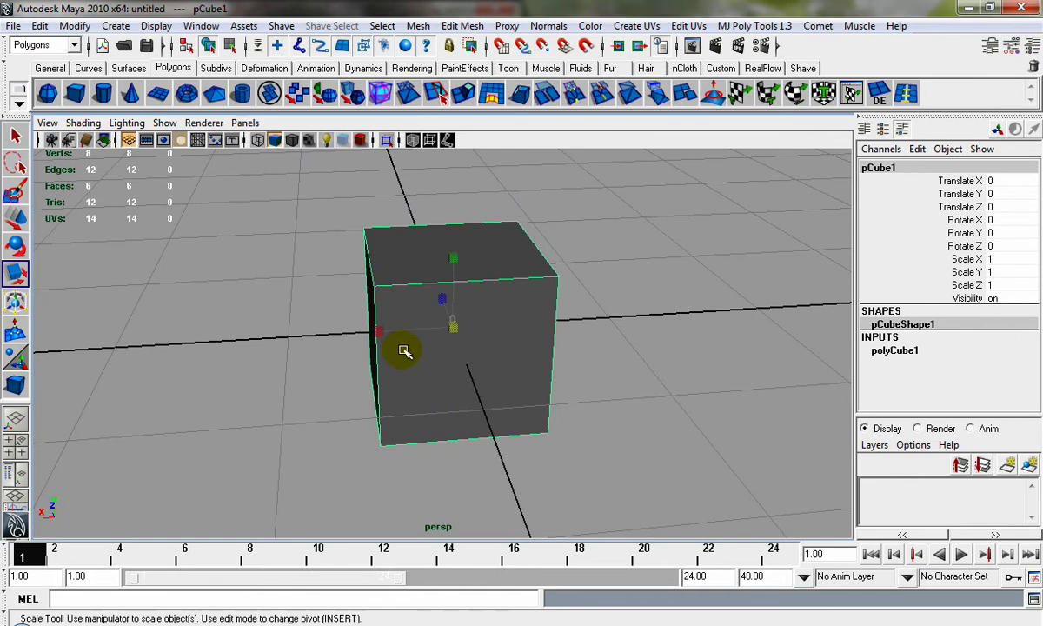
alt+drag(400, 349, 517, 368)
drag(412, 296, 465, 228)
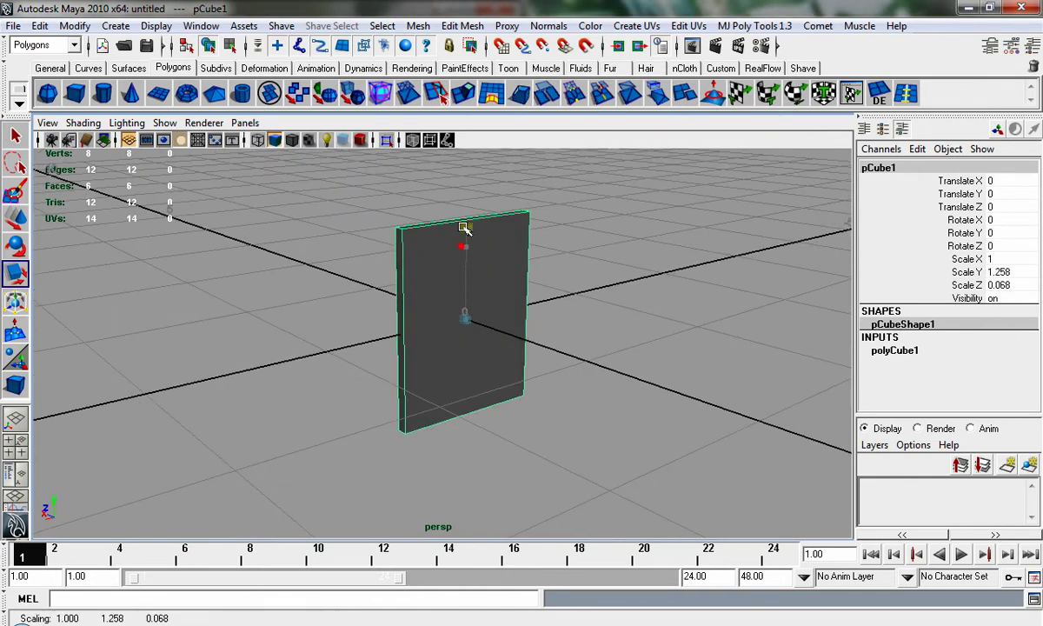
drag(400, 339, 330, 346)
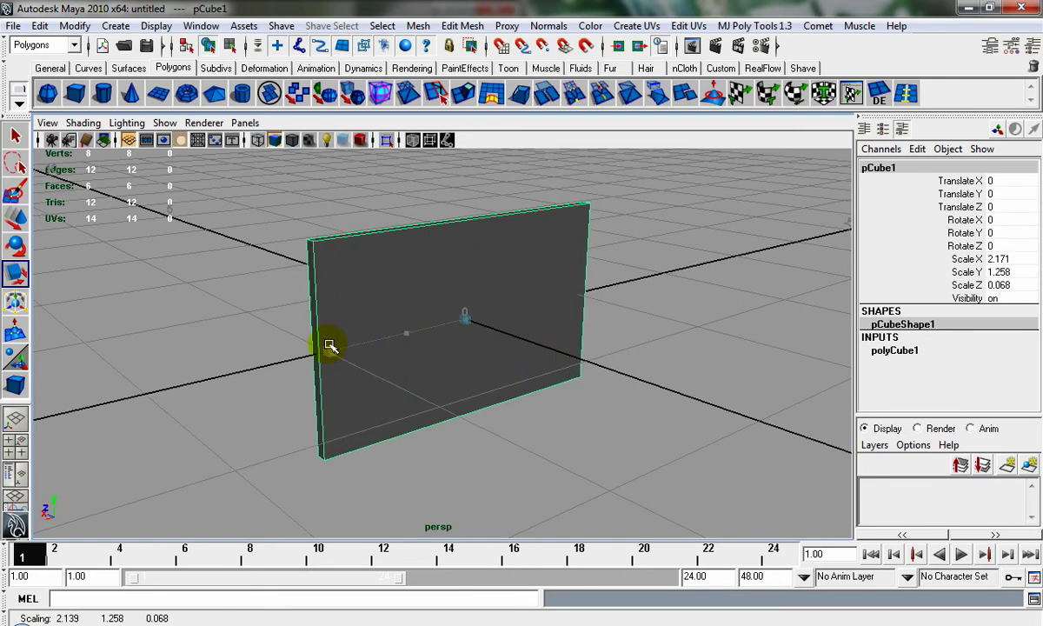
Extrude one large face of the slab and scale the extruded face slightly inward to form a thin border
key(F11)
click(465, 309)
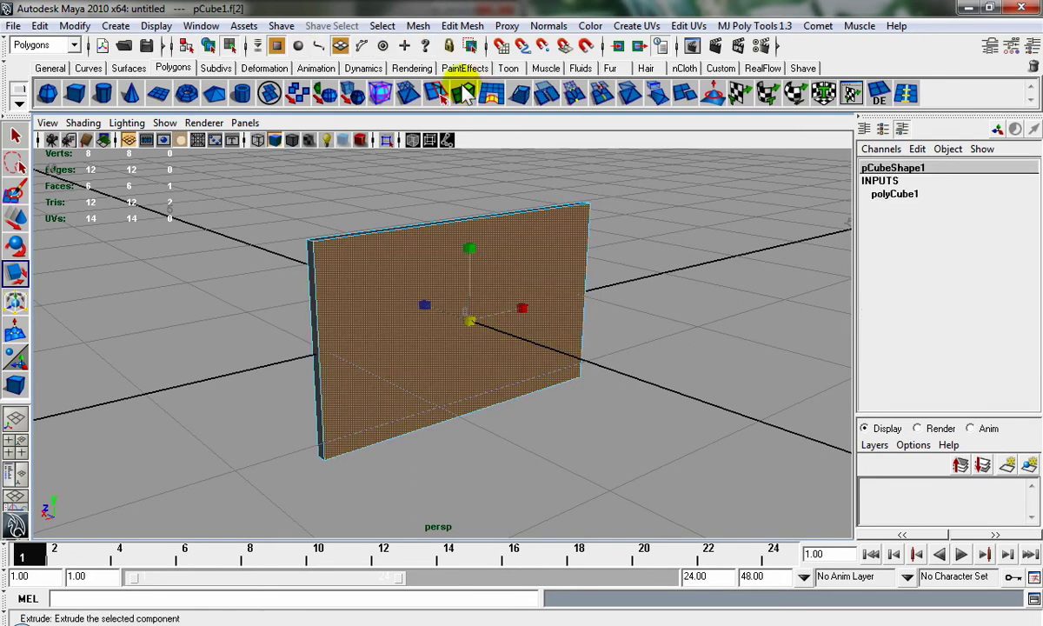
click(460, 89)
click(401, 338)
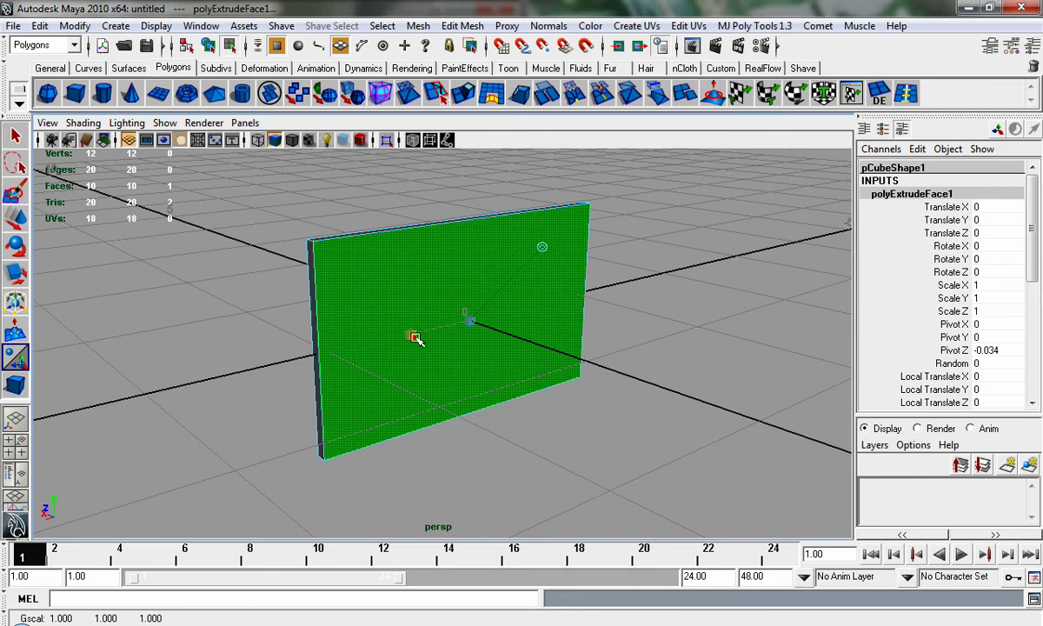
drag(473, 326, 471, 325)
Extrude the bordered face again and push it into the slab by about 0.019
alt+drag(507, 356, 553, 386)
alt+right_drag(553, 386, 634, 398)
key(g)
drag(546, 313, 541, 315)
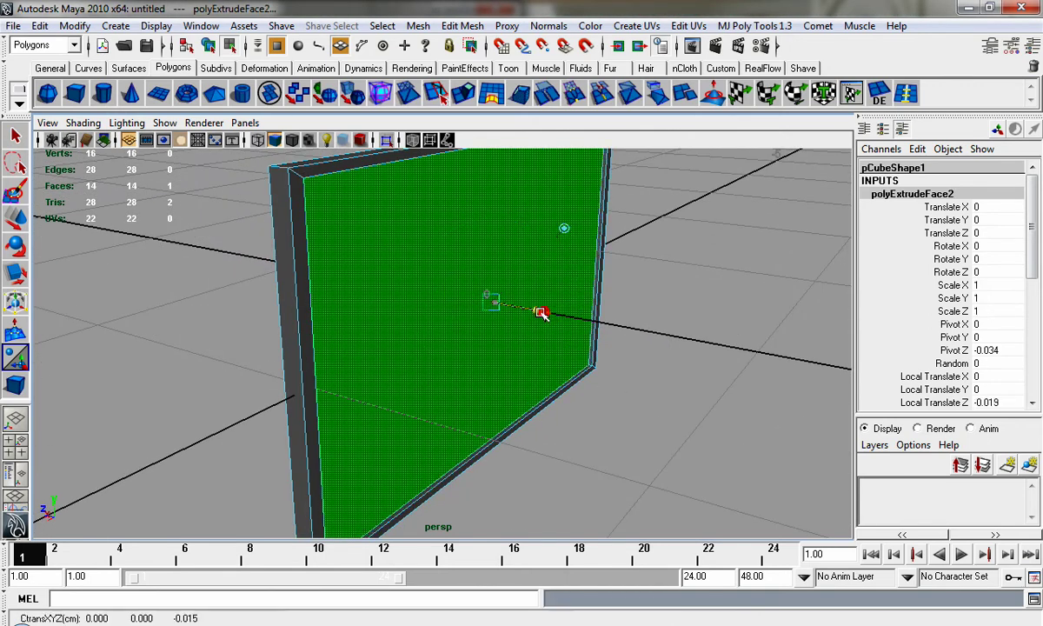
alt+right_drag(622, 355, 592, 351)
click(443, 328)
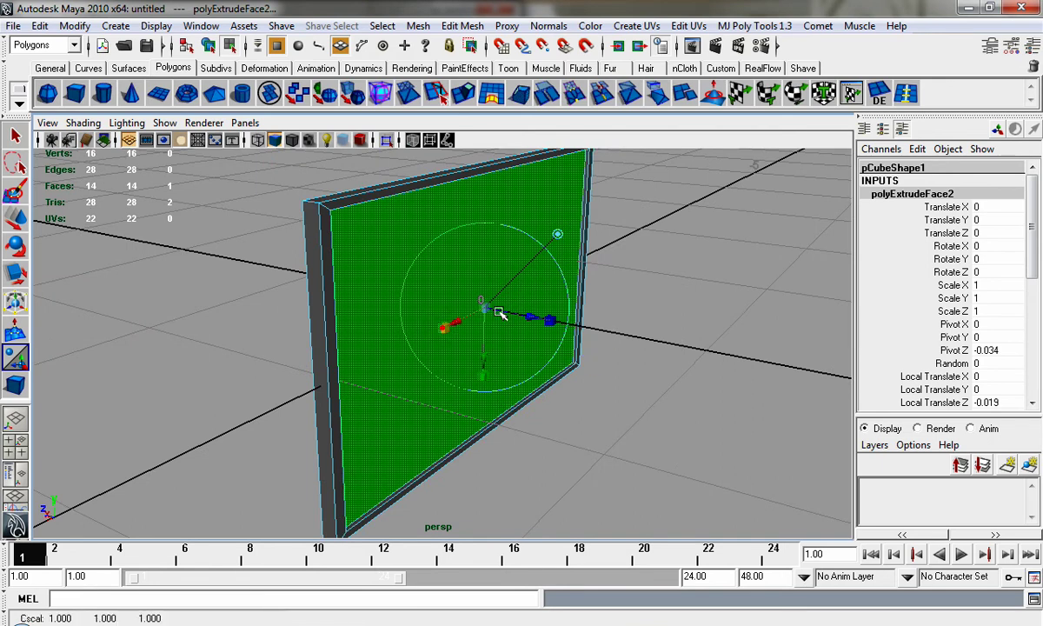
drag(485, 308, 506, 316)
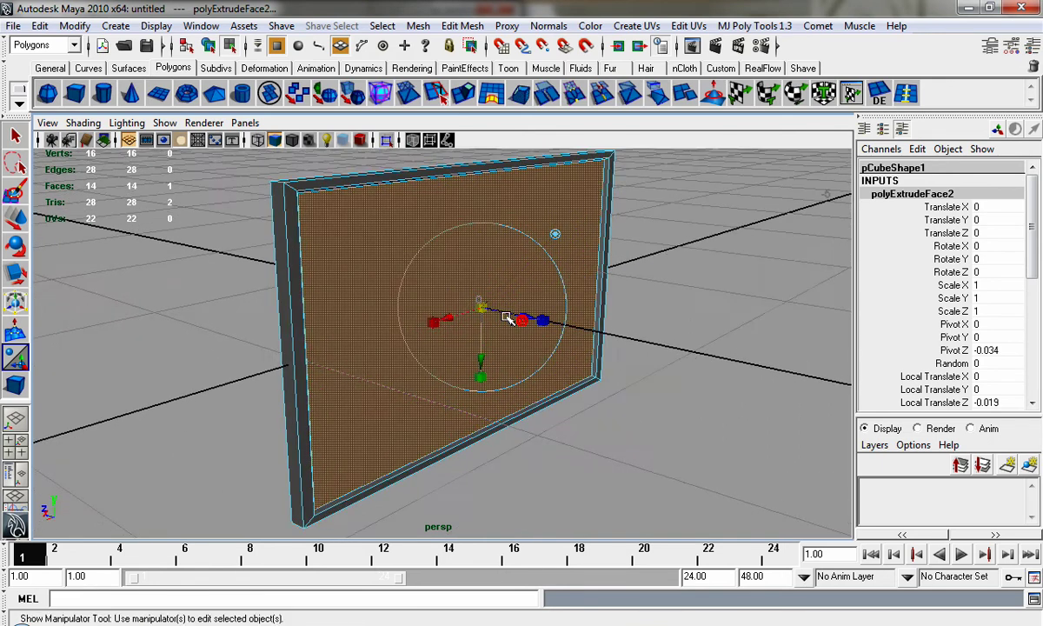
Select the large face on the opposite side of the slab and move it slightly outward along Z
key(F8)
click(699, 313)
alt+drag(617, 303, 384, 305)
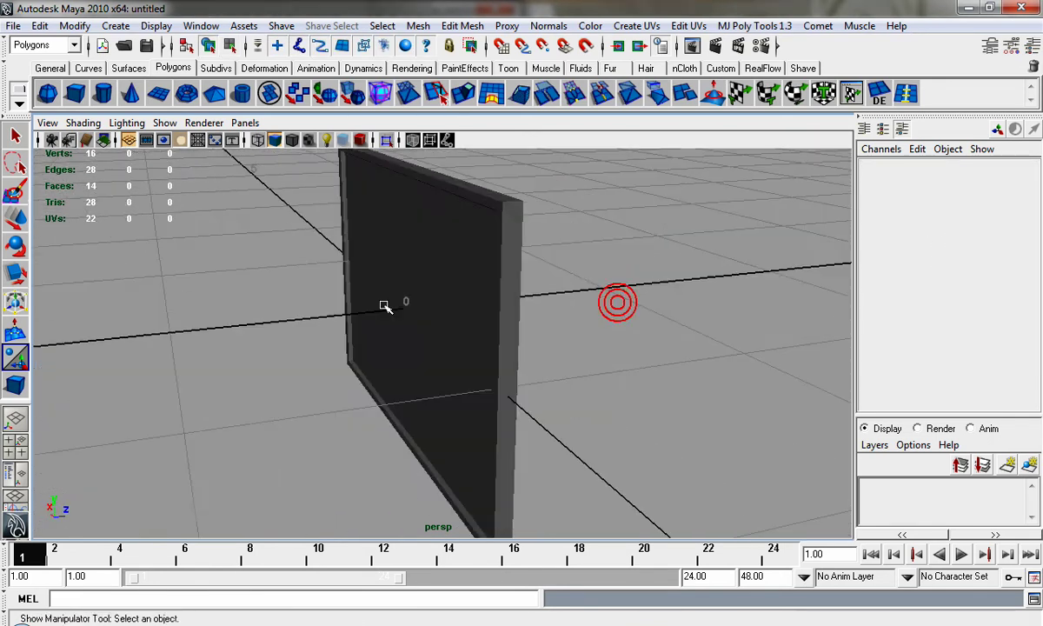
click(427, 262)
alt+drag(525, 280, 417, 293)
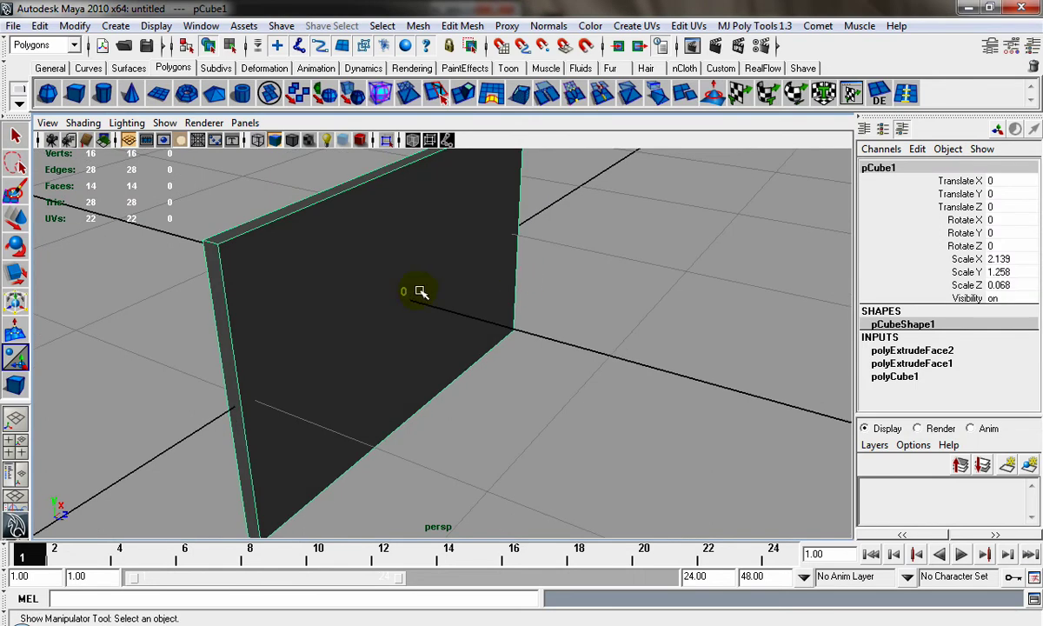
key(F11)
click(443, 311)
key(w)
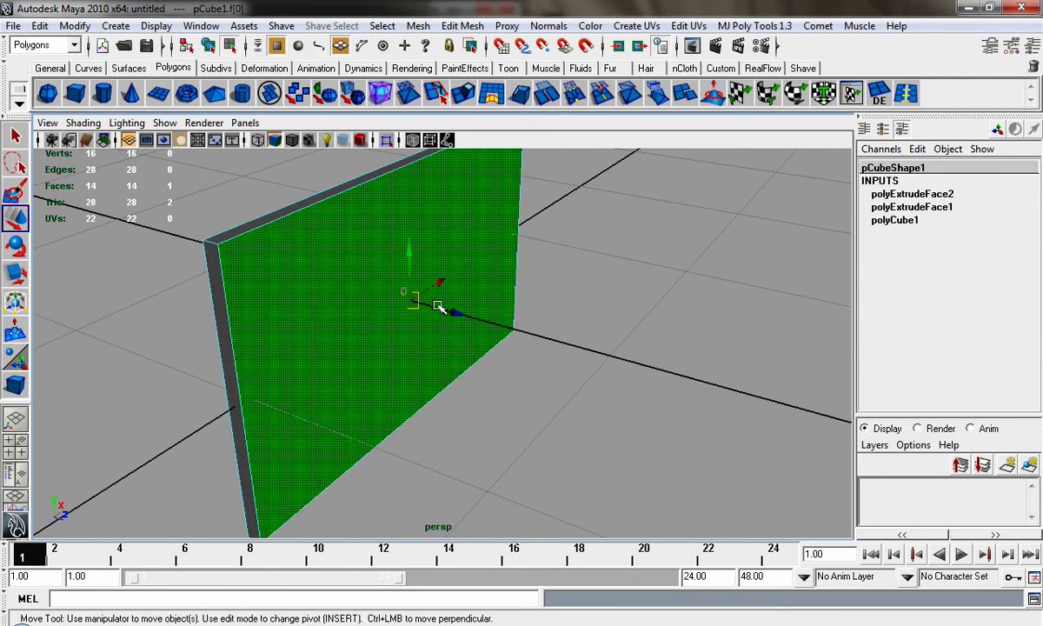
drag(443, 311, 450, 313)
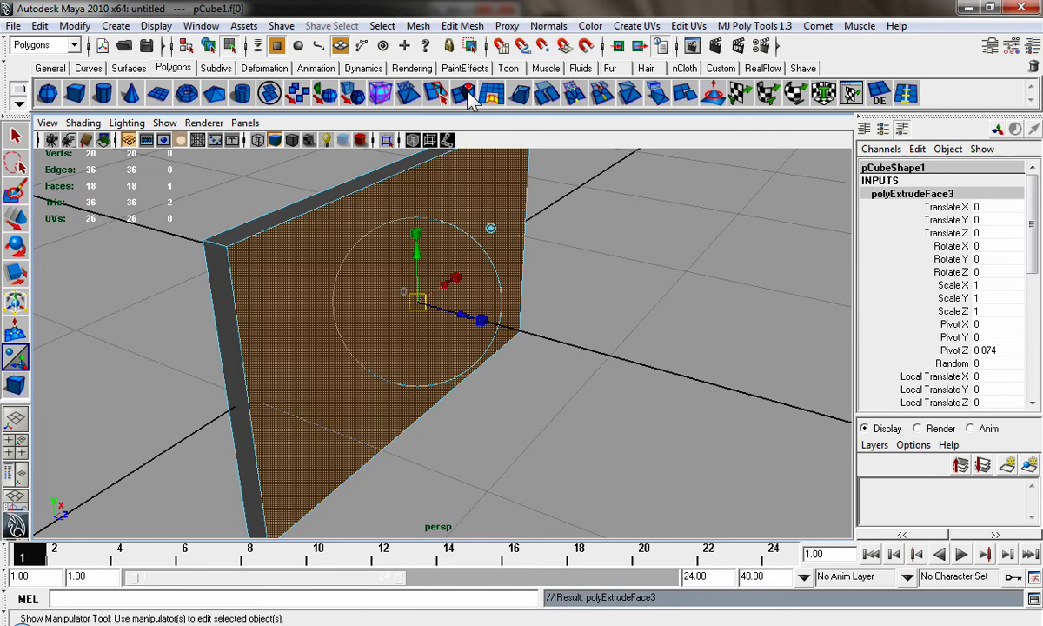
Extrude the opposite face twice, scaling it slightly inward first and then down to a smaller central rectangle
scroll(420, 300, down, 1)
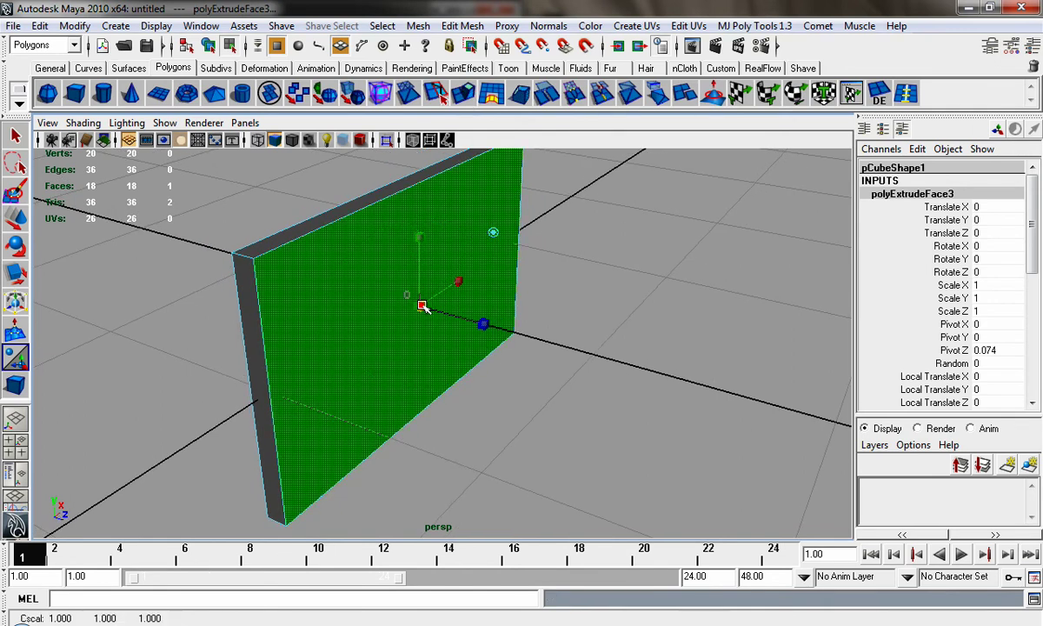
drag(421, 306, 421, 240)
key(g)
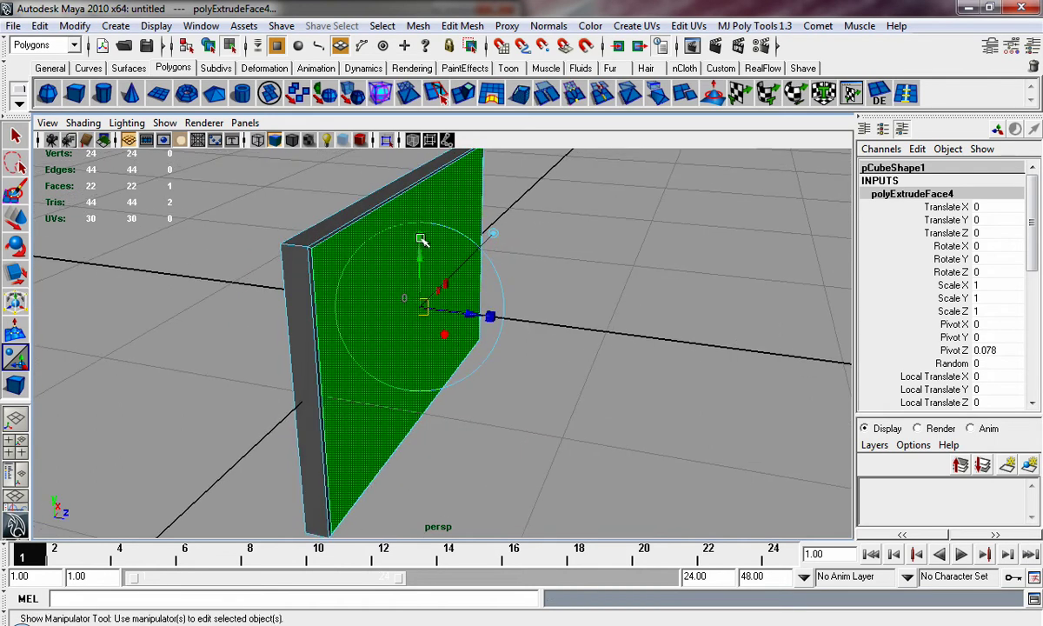
drag(423, 311, 473, 313)
Extrude the central rectangle outward about 0.149, then again about 0.044 with its end face tapered to about 0.867
key(g)
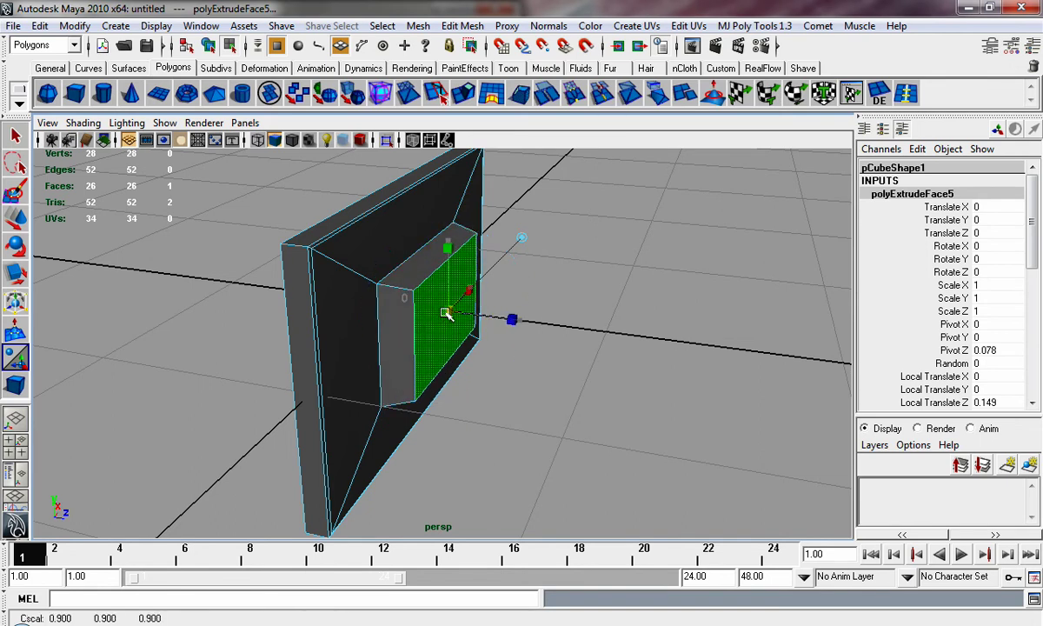
drag(459, 314, 474, 258)
click(464, 93)
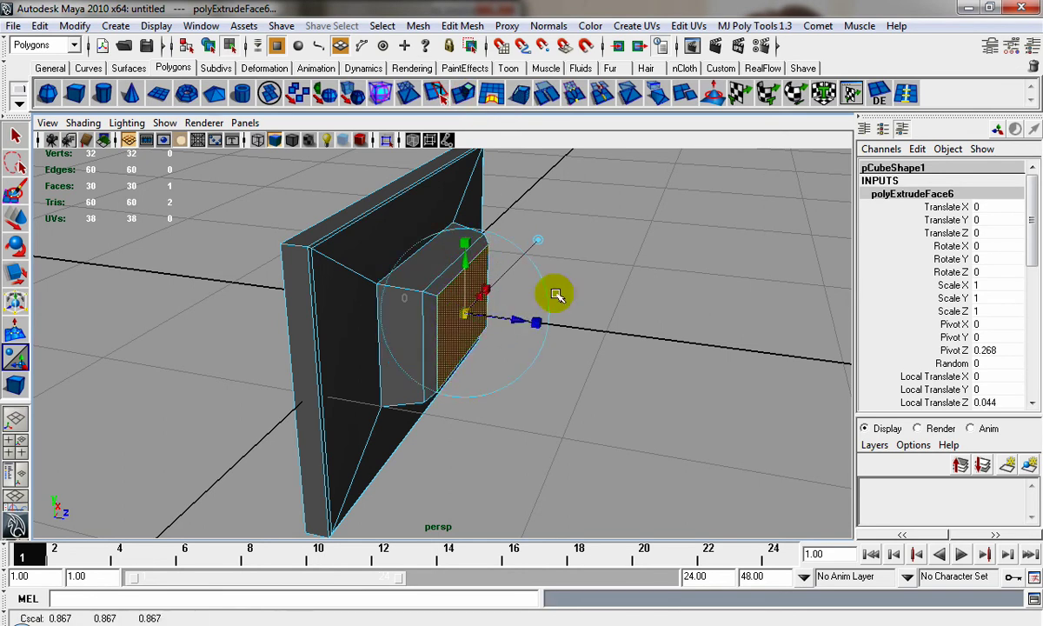
Return to object mode, select the extruded panel and delete it
click(649, 251)
key(F8)
click(625, 339)
alt+drag(400, 392, 609, 400)
click(540, 326)
alt+drag(480, 375, 333, 435)
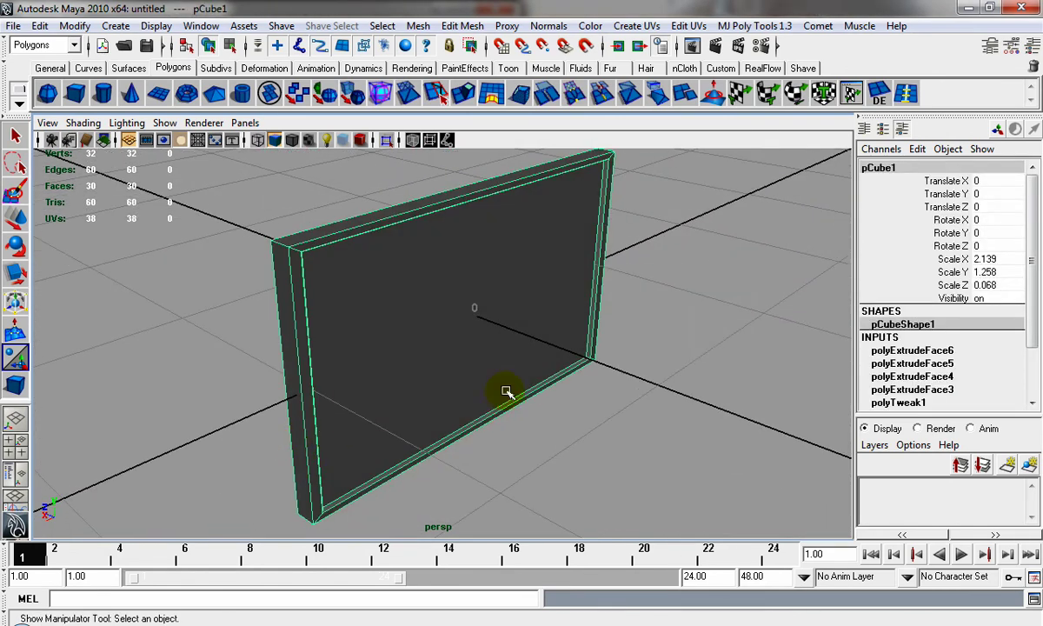
key(Delete)
alt+drag(506, 279, 449, 284)
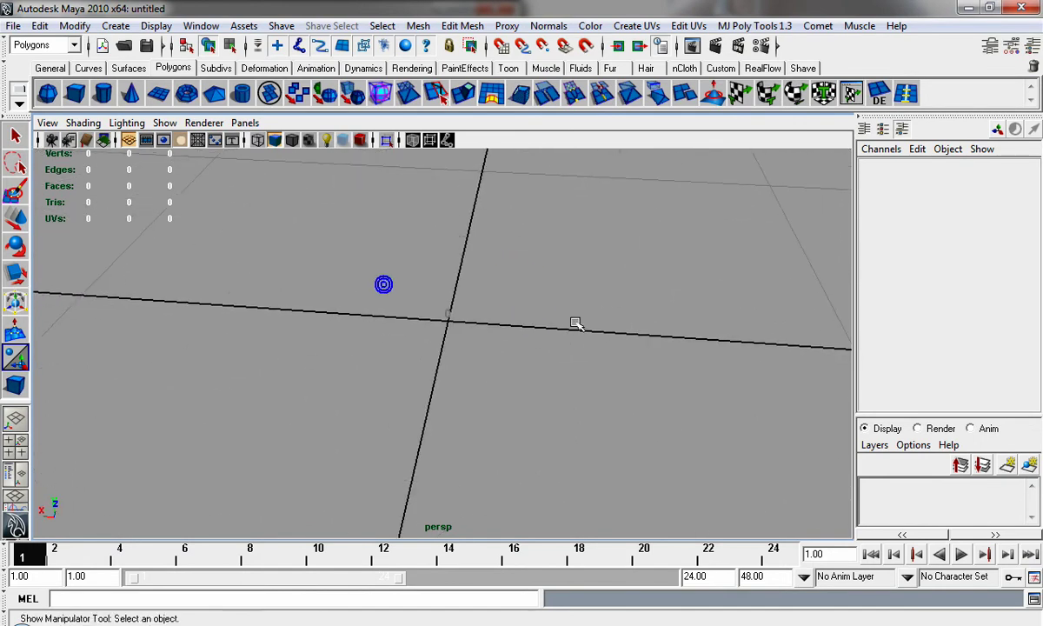
alt+drag(563, 319, 624, 343)
alt+drag(305, 277, 387, 373)
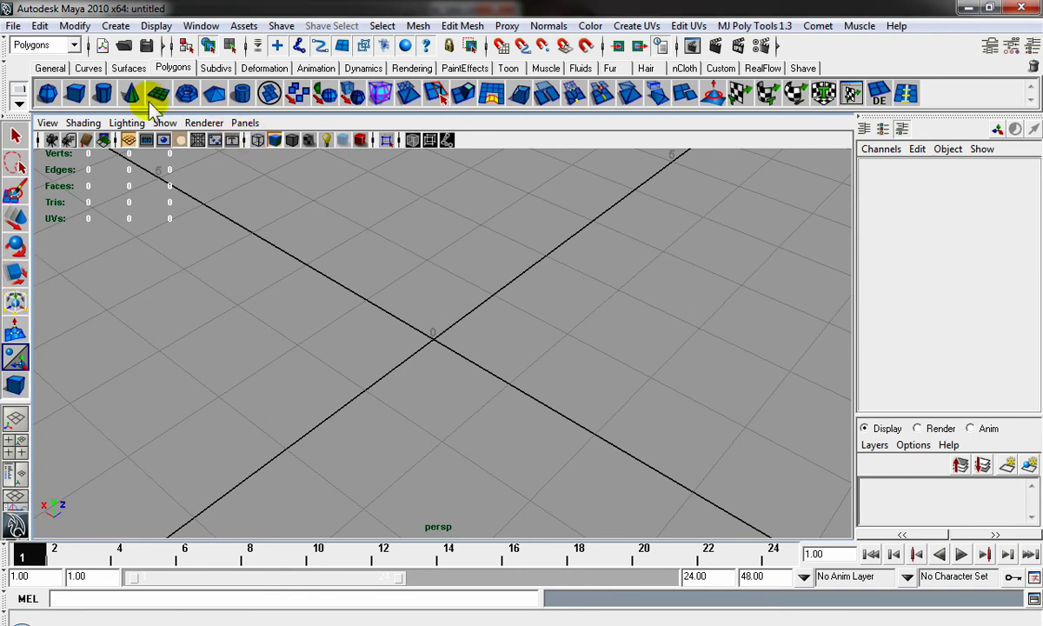
Create a default polygon cube at the origin and deselect it
click(76, 94)
alt+drag(356, 284, 534, 403)
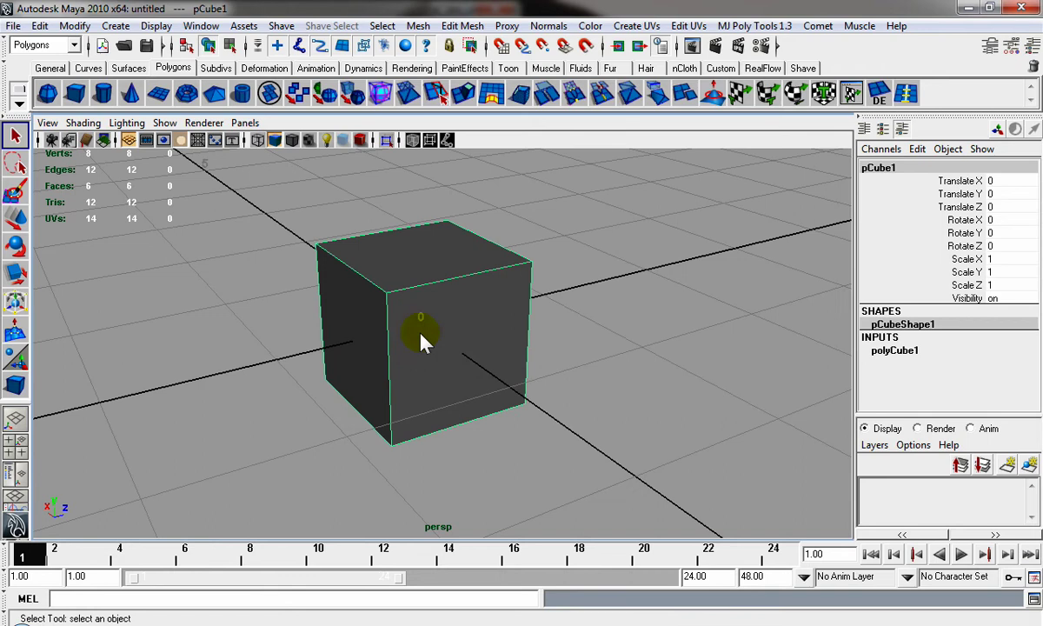
click(564, 274)
click(382, 291)
click(183, 300)
click(50, 69)
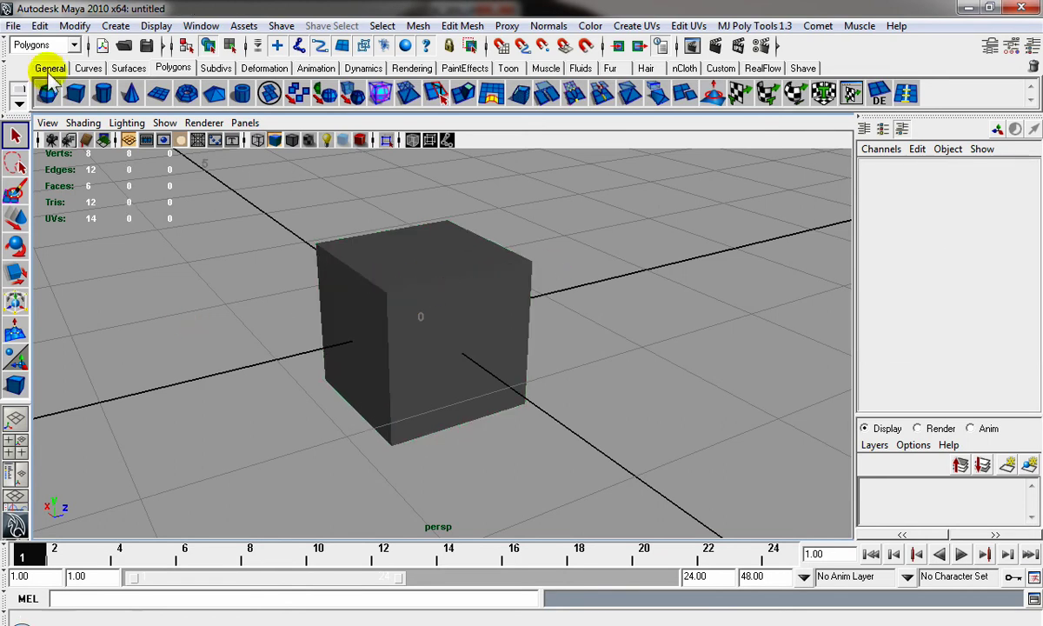
Create a default polygon sphere and move it about 2.523 along Z, away from the cube
click(47, 93)
key(w)
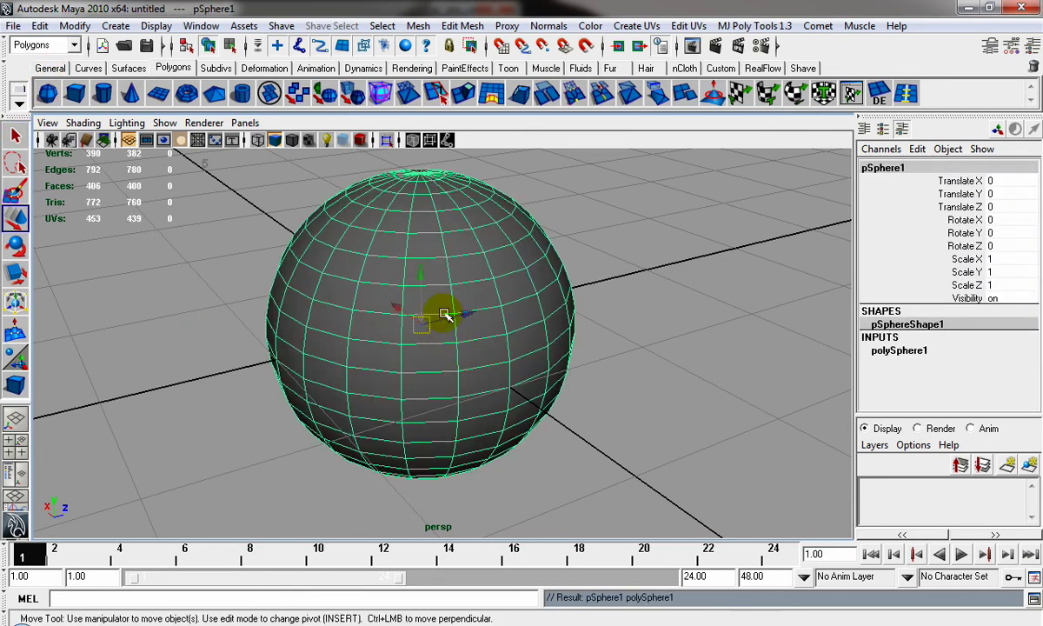
drag(440, 315, 687, 261)
click(589, 520)
Select the cube and the sphere alternately with the Select tool
key(q)
click(408, 305)
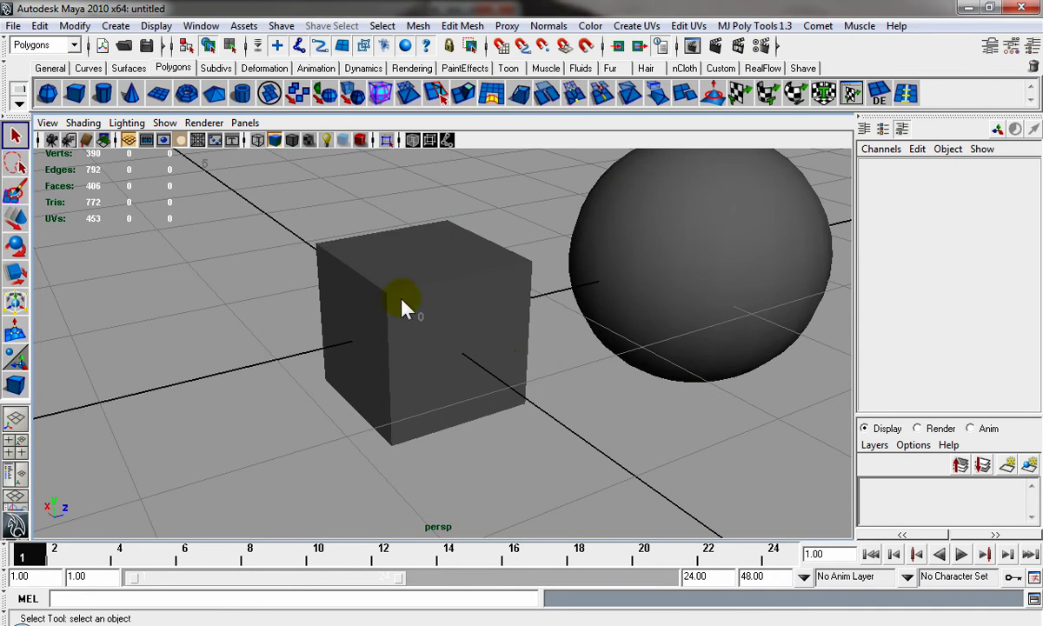
click(699, 245)
click(557, 432)
click(476, 341)
click(726, 282)
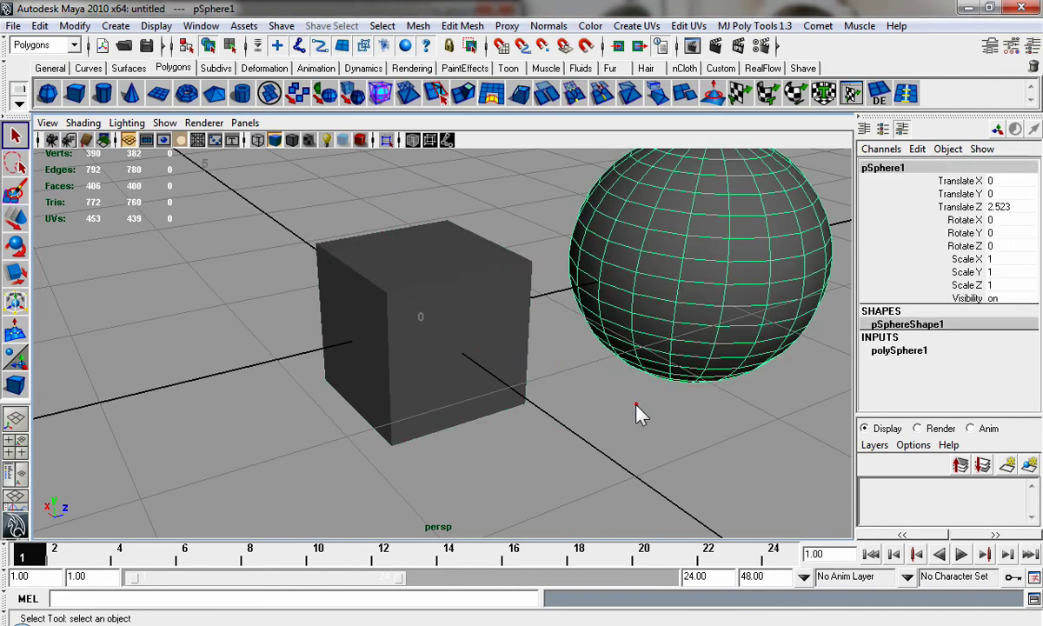
click(461, 327)
click(676, 294)
Move the sphere with the Move tool to about 0.762 in X and 3.767 in Z
alt+middle_drag(739, 302, 654, 343)
alt+right_drag(651, 340, 608, 319)
alt+drag(608, 319, 622, 319)
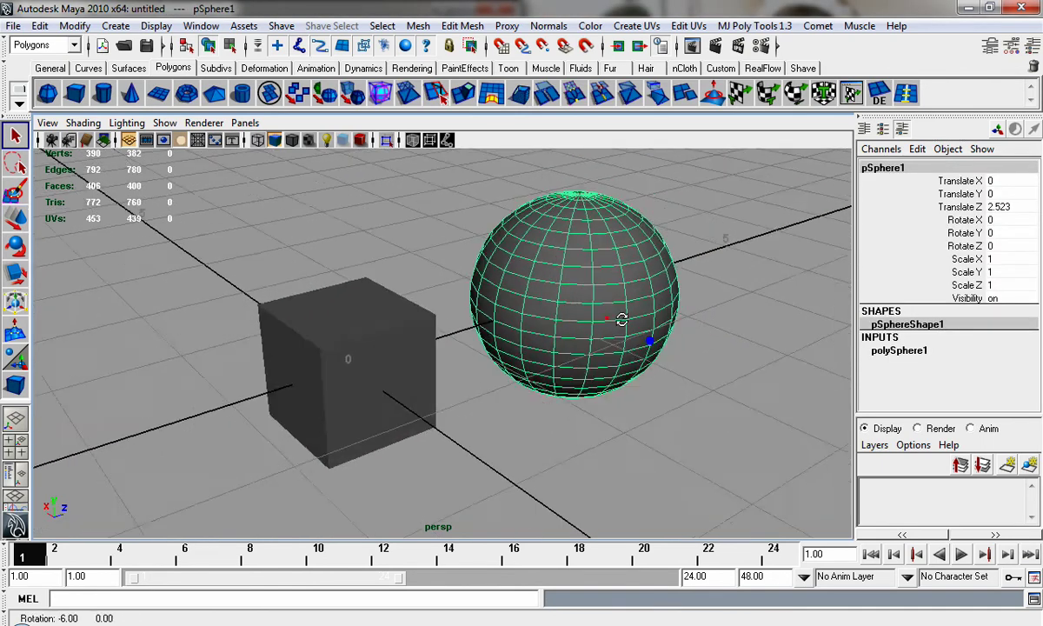
alt+right_drag(624, 319, 642, 339)
key(w)
click(386, 354)
click(597, 310)
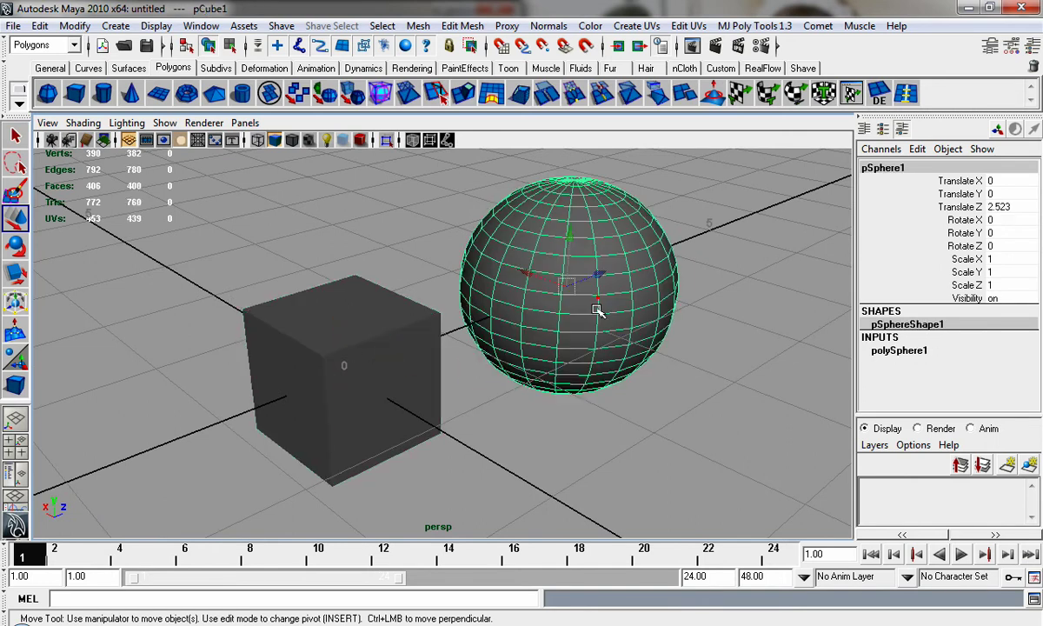
drag(539, 278, 478, 257)
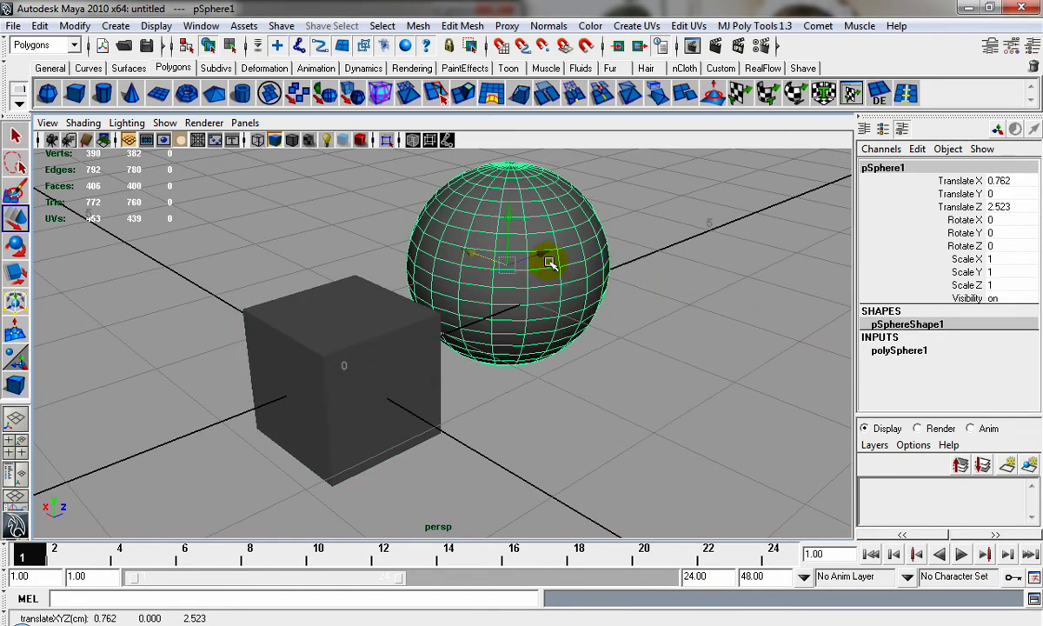
drag(549, 263, 632, 236)
Set the sphere's Translate X to 1 and Translate Z to 2
click(1007, 182)
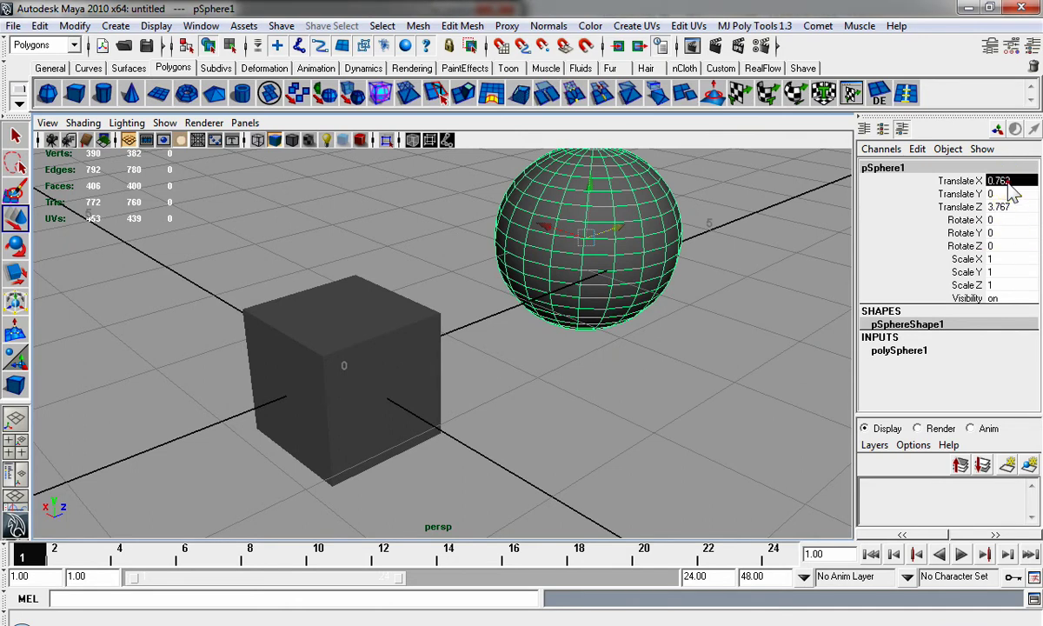
click(1007, 181)
text(1)
click(1008, 192)
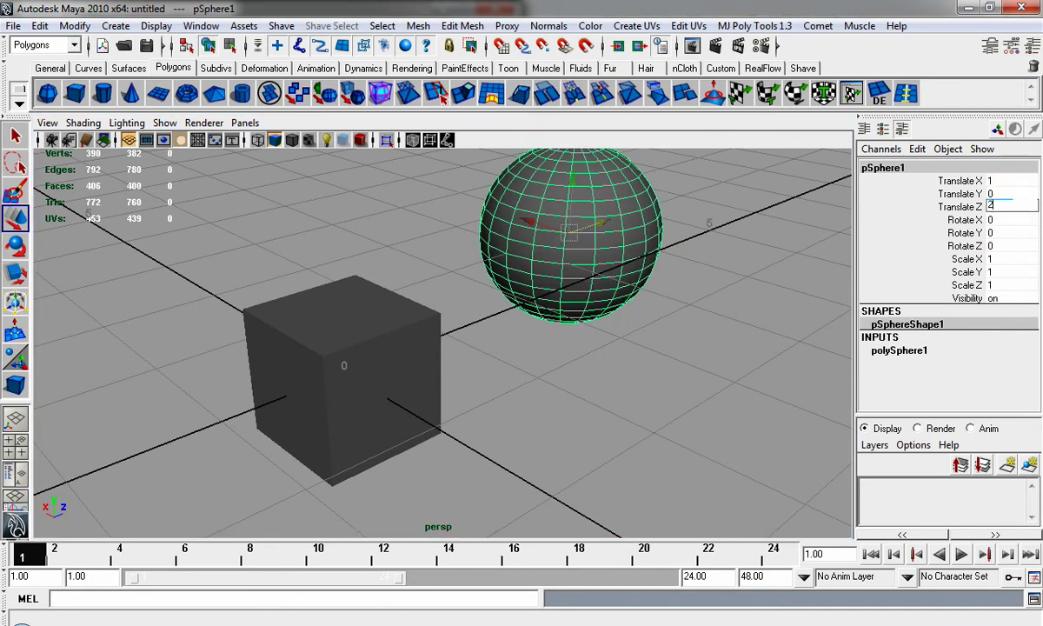
key(Return)
Reset the sphere's Translate X, Y and Z to 0, then move it about 2.237 along Z
click(730, 310)
alt+drag(695, 314, 579, 315)
click(577, 282)
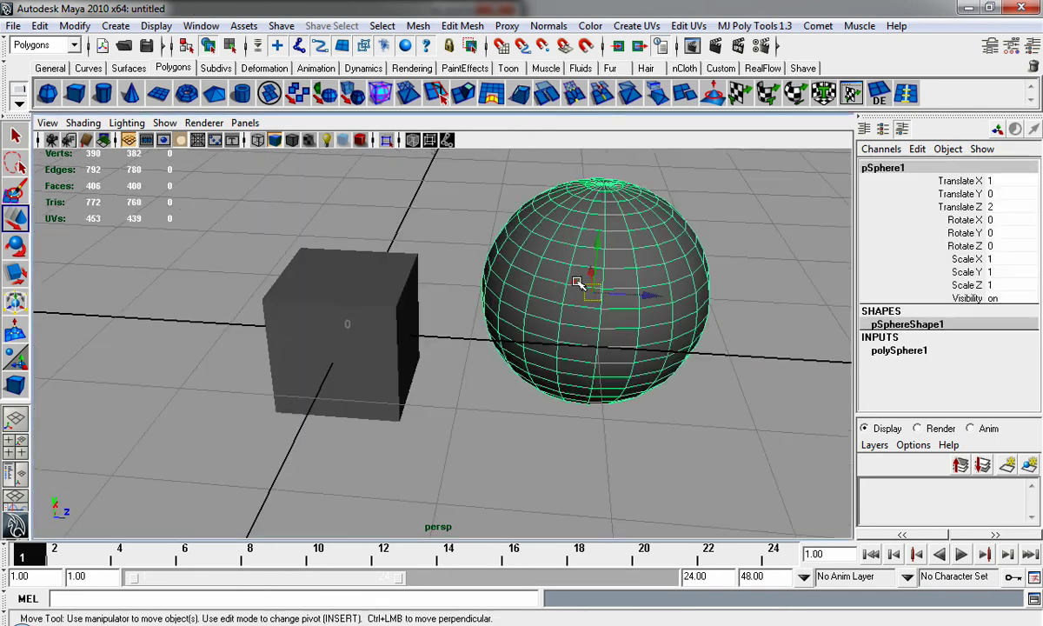
drag(1002, 199, 1004, 203)
text(0)
key(Return)
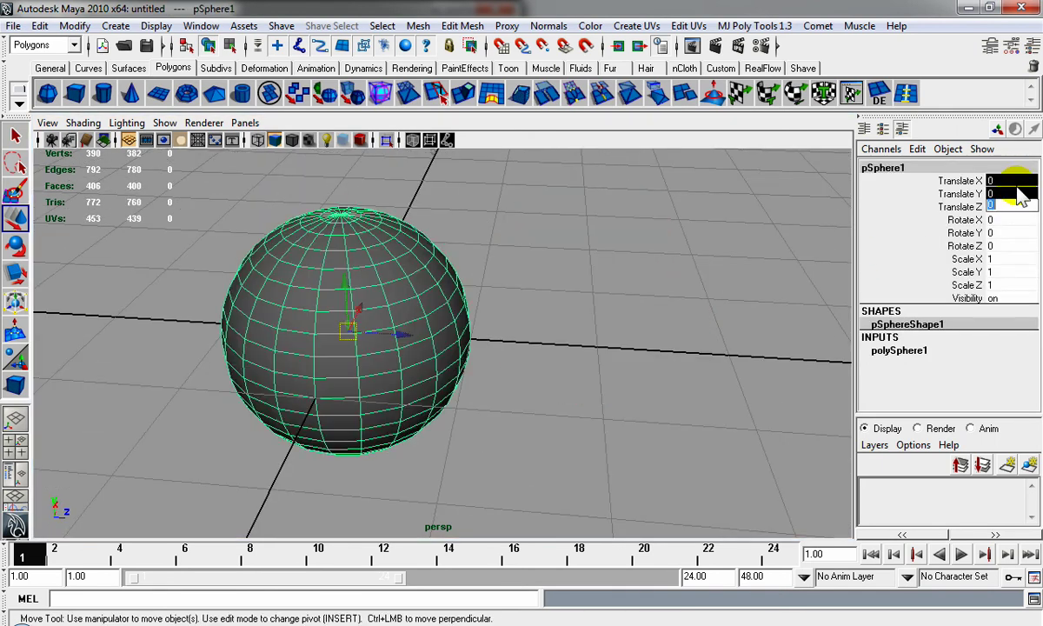
drag(401, 333, 663, 343)
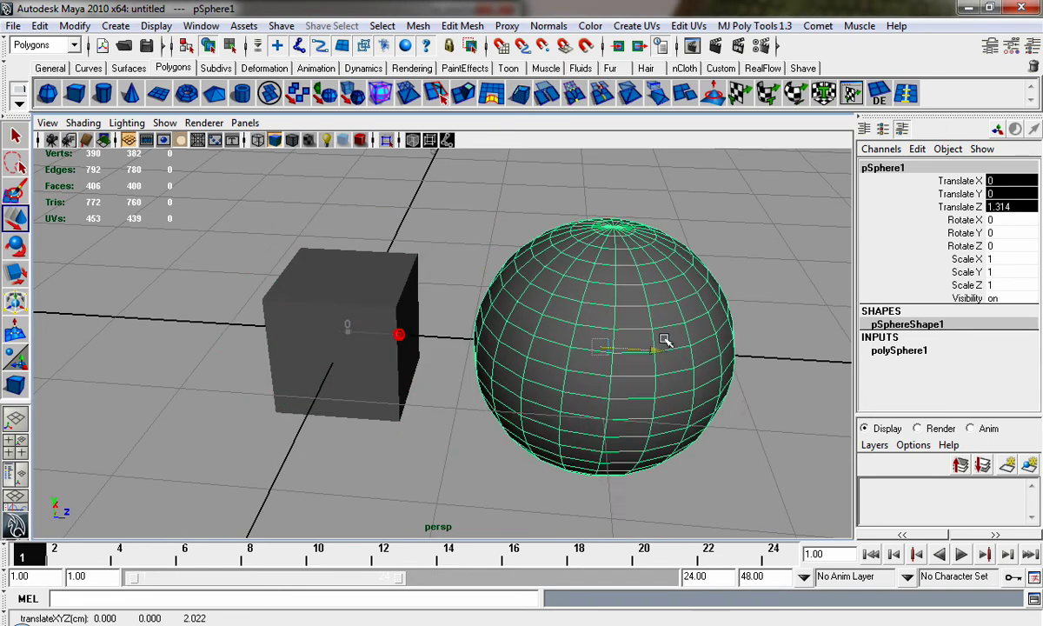
click(461, 269)
Rotate the cube about individual axes and freely with the Rotate tool, undoing each rotation
click(330, 311)
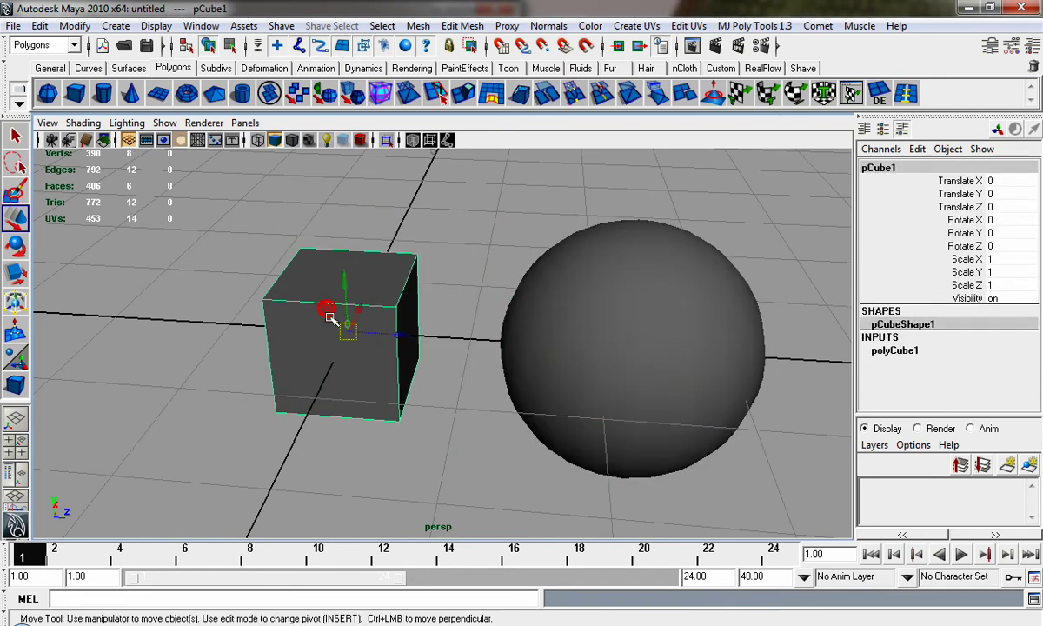
alt+drag(308, 317, 344, 284)
click(438, 298)
click(351, 323)
key(e)
key(ctrl+z)
mouse_move(392, 375)
mouse_down()
mouse_move(366, 380)
mouse_move(424, 385)
mouse_move(395, 396)
mouse_up()
key(ctrl+z)
drag(366, 289, 403, 362)
key(ctrl+z)
key(ctrl+z)
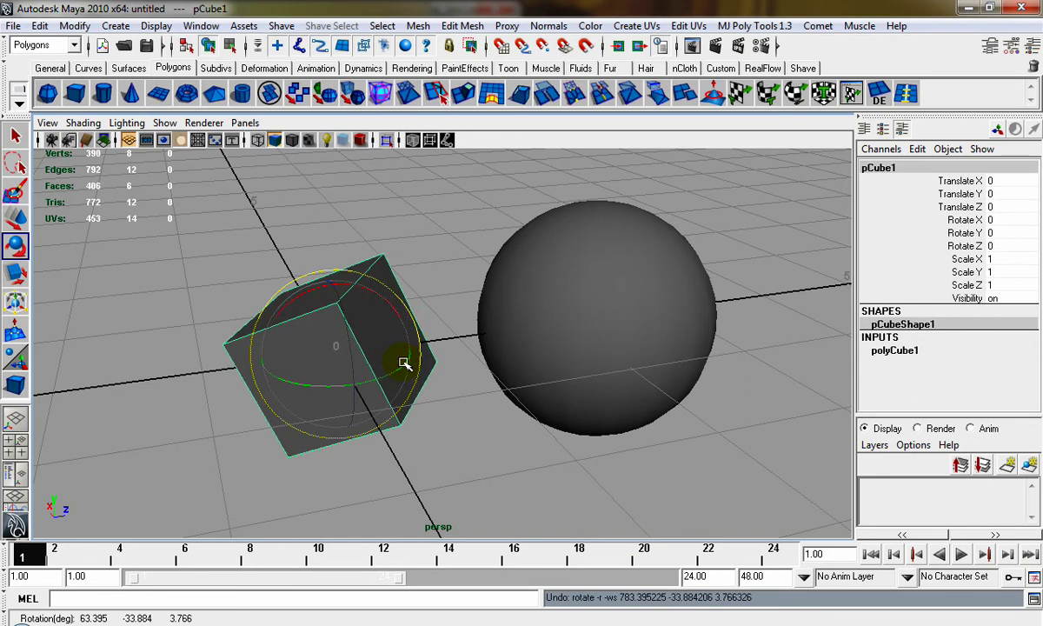
Stretch the cube along Y, then to about 2.163 along Z, undoing each scaling
key(r)
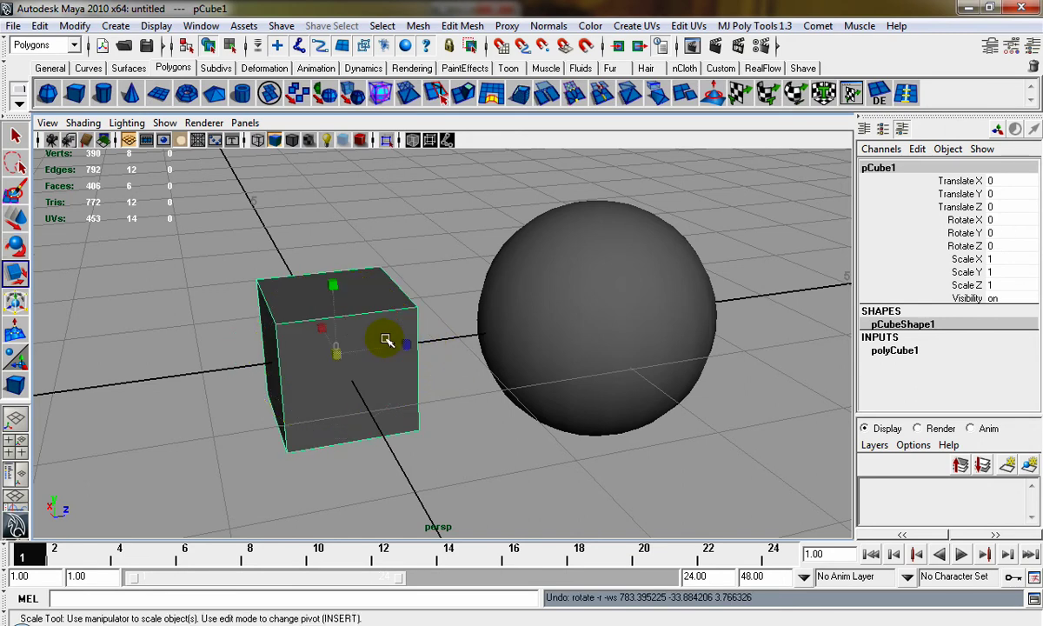
drag(339, 287, 330, 187)
key(ctrl+z)
drag(403, 342, 484, 354)
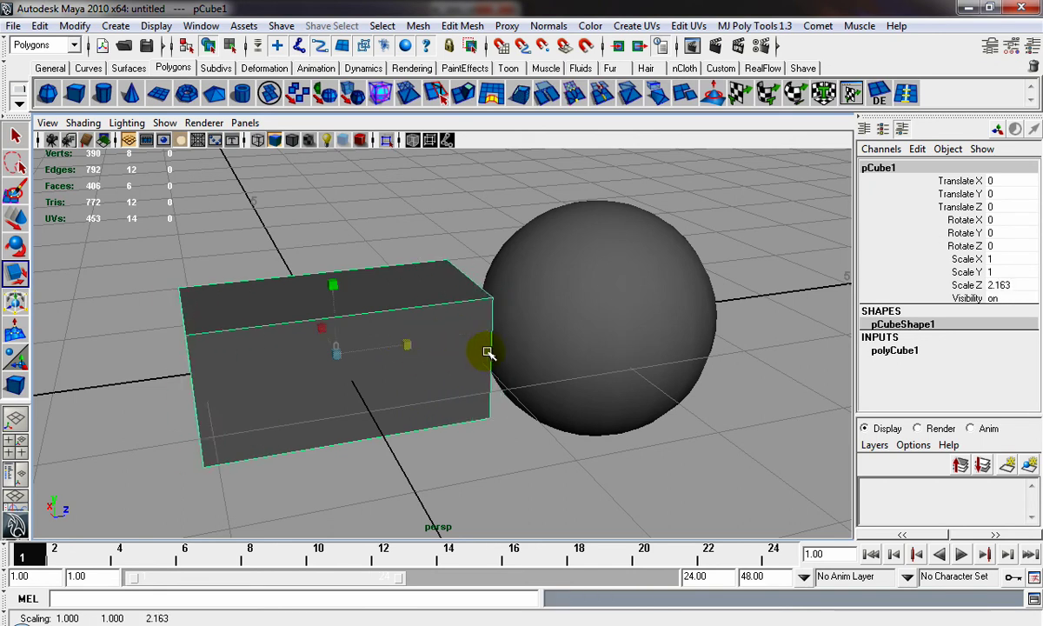
key(ctrl+z)
Scale the cube uniformly to about 0.761, then along Y, then on two axes at once, undoing each scaling
drag(339, 359, 311, 380)
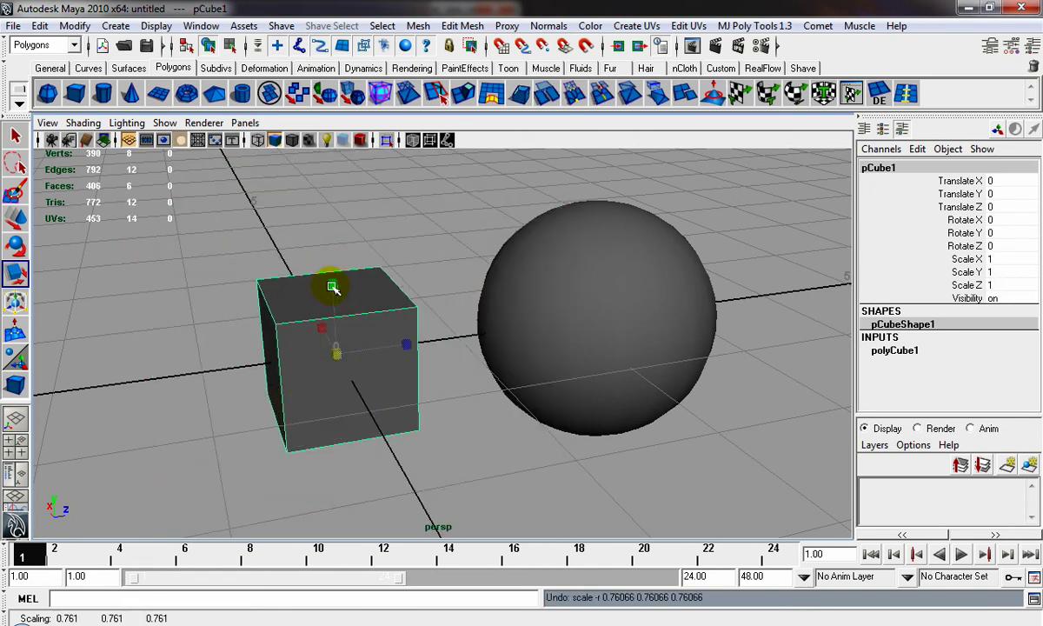
drag(336, 330, 339, 209)
key(ctrl+z)
ctrl+drag(414, 344, 540, 336)
key(ctrl+z)
Select the cube and the sphere together
alt+drag(441, 400, 421, 433)
click(421, 431)
alt+drag(389, 387, 300, 387)
alt+right_drag(301, 387, 452, 417)
click(368, 271)
drag(549, 422, 725, 506)
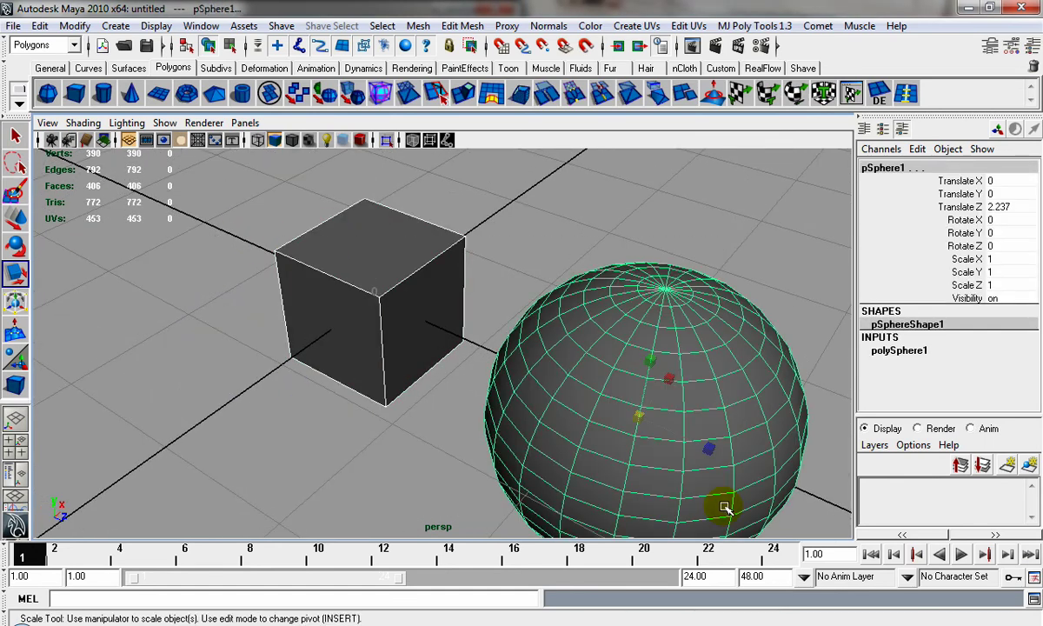
Delete the selected cube and sphere, and create a polygon plane on the grid
key(Delete)
alt+drag(249, 338, 274, 325)
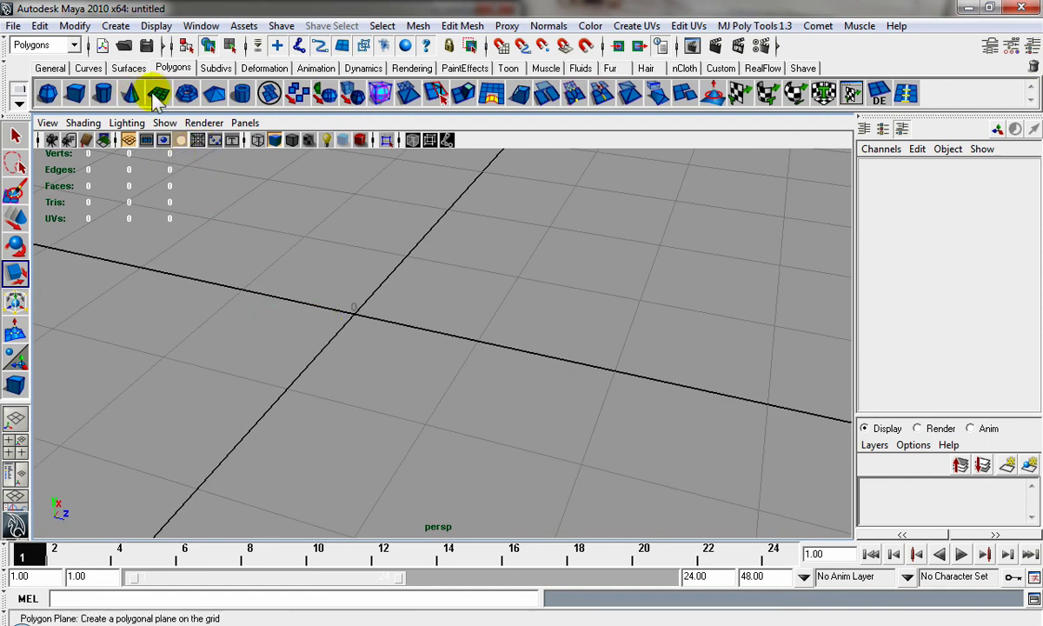
click(157, 93)
alt+right_drag(291, 258, 344, 248)
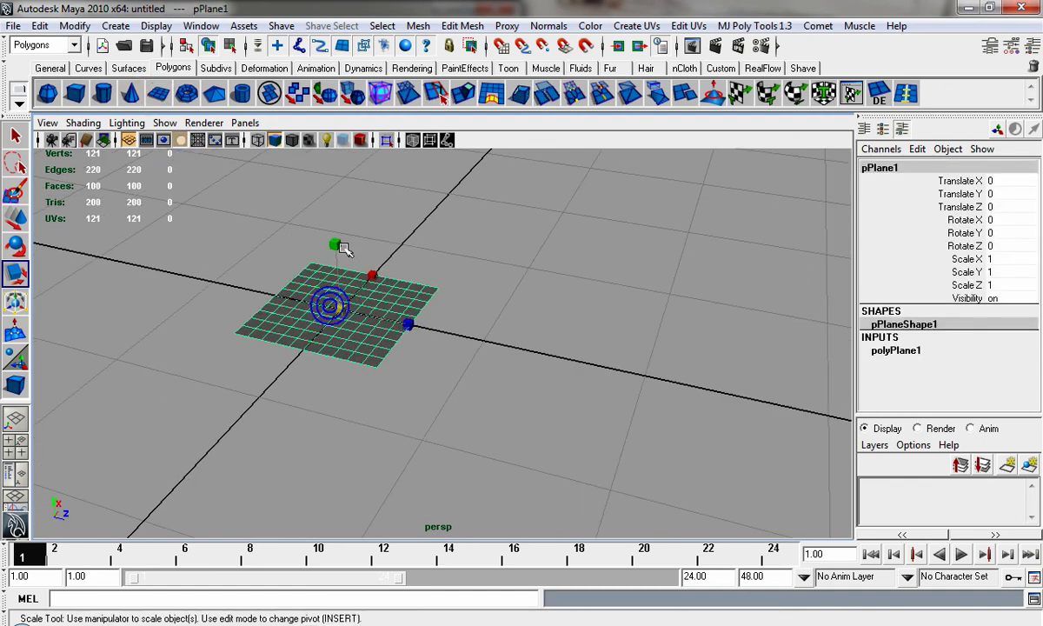
Scale the plane uniformly to about 9.472 on all three axes
drag(339, 309, 426, 303)
alt+right_drag(426, 302, 407, 361)
drag(380, 360, 419, 353)
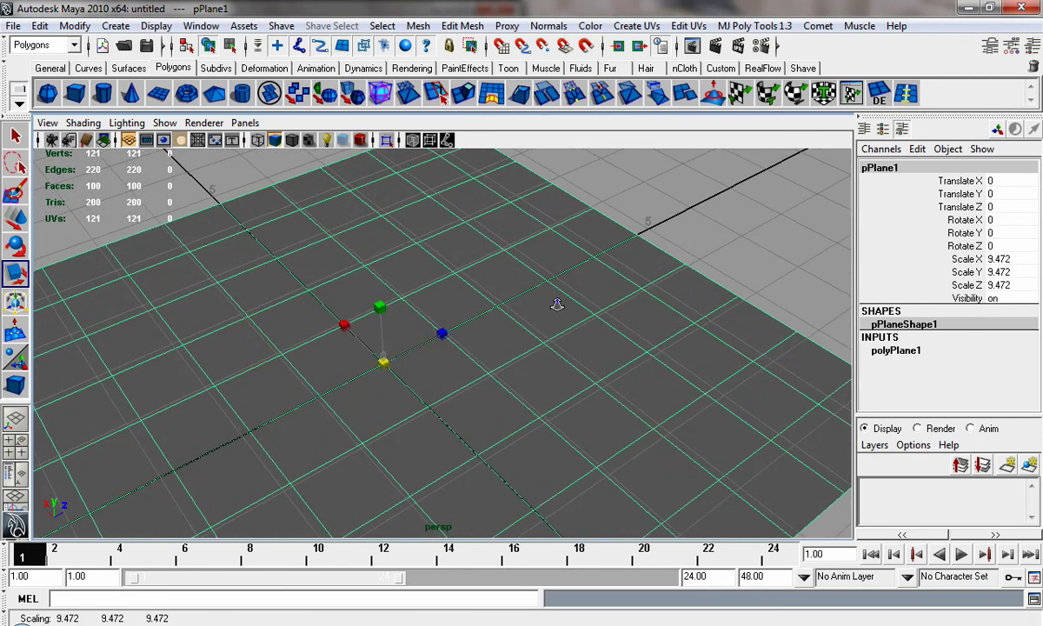
alt+right_drag(557, 304, 622, 337)
click(657, 275)
click(467, 306)
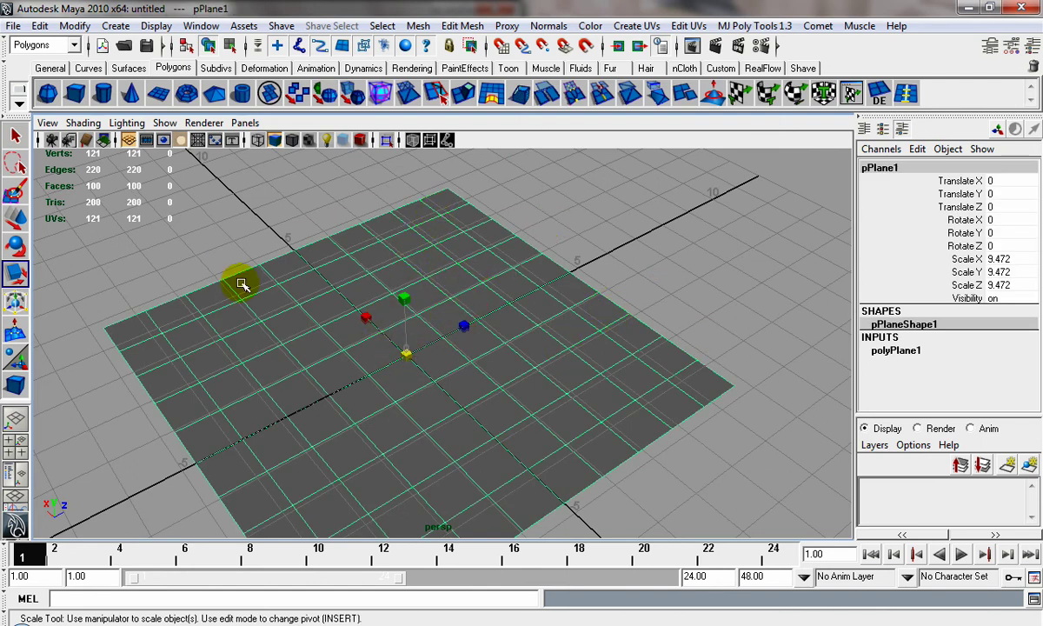
Switch the plane to component mode with vertices shown and select one of its outer corner vertices
alt+drag(444, 400, 57, 418)
alt+drag(500, 391, 250, 389)
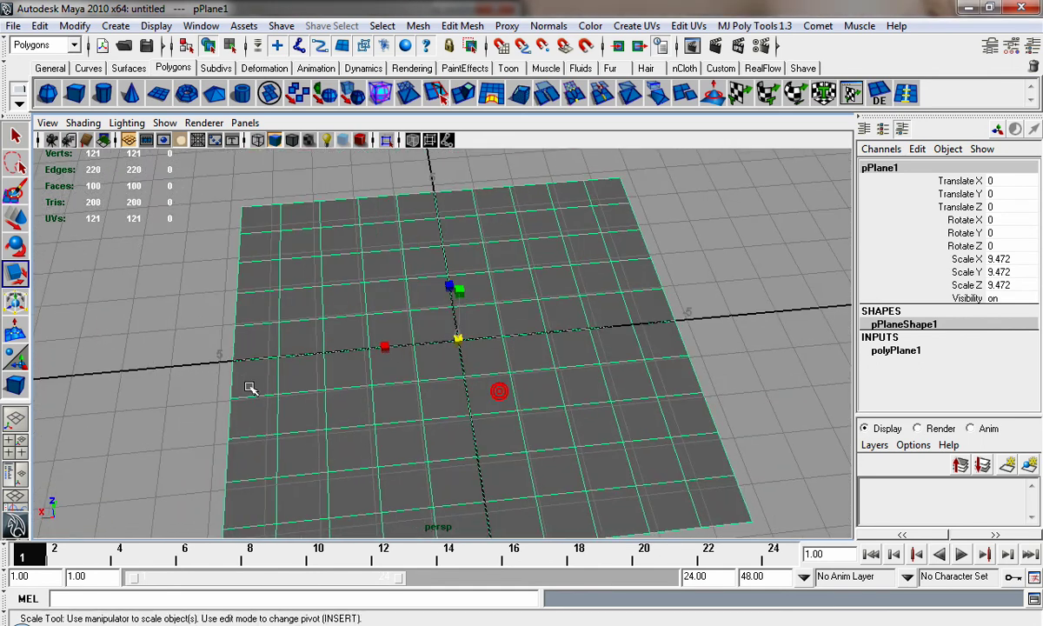
alt+drag(474, 368, 489, 333)
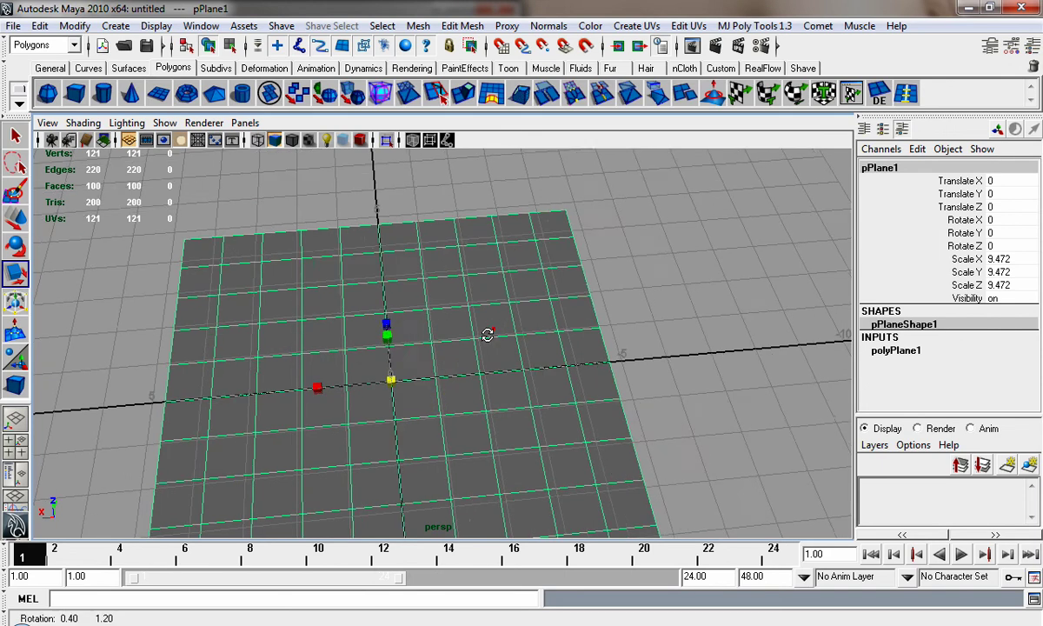
alt+right_drag(489, 333, 682, 403)
alt+middle_drag(600, 357, 553, 384)
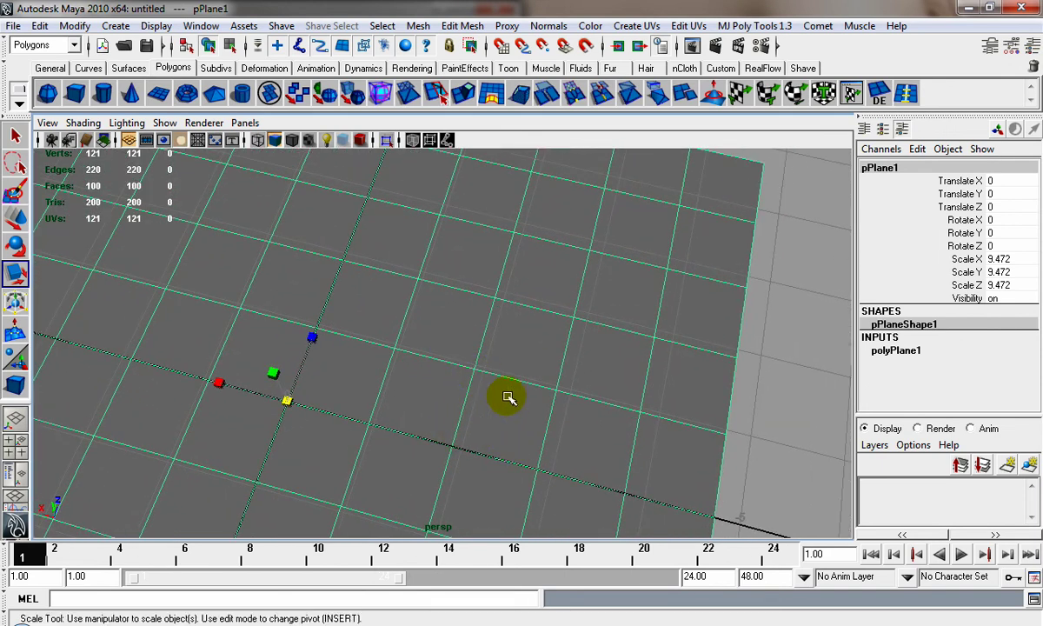
alt+drag(509, 436, 644, 342)
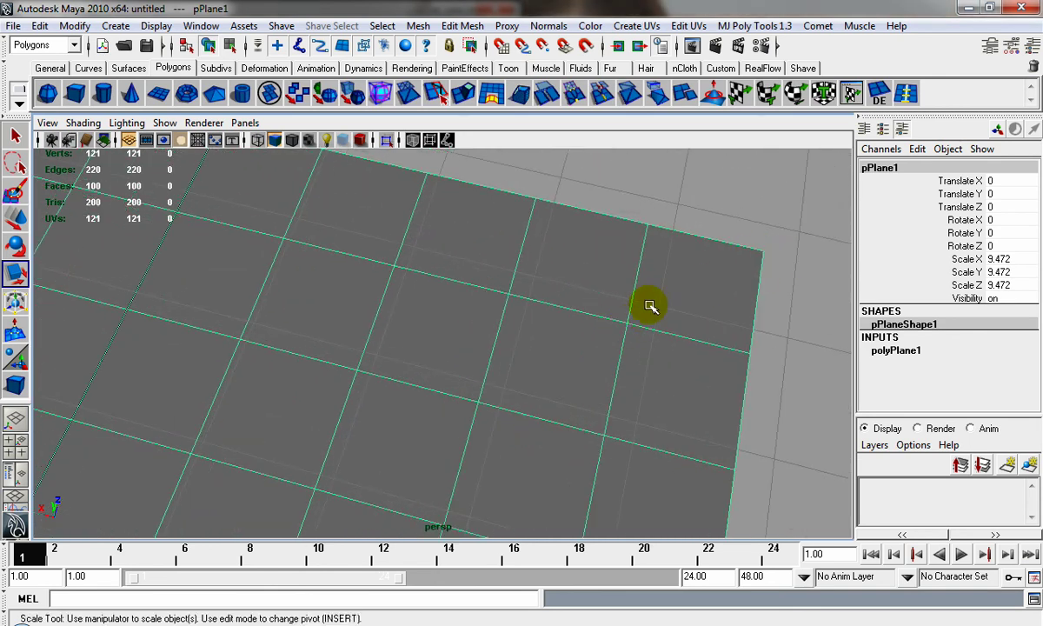
key(F8)
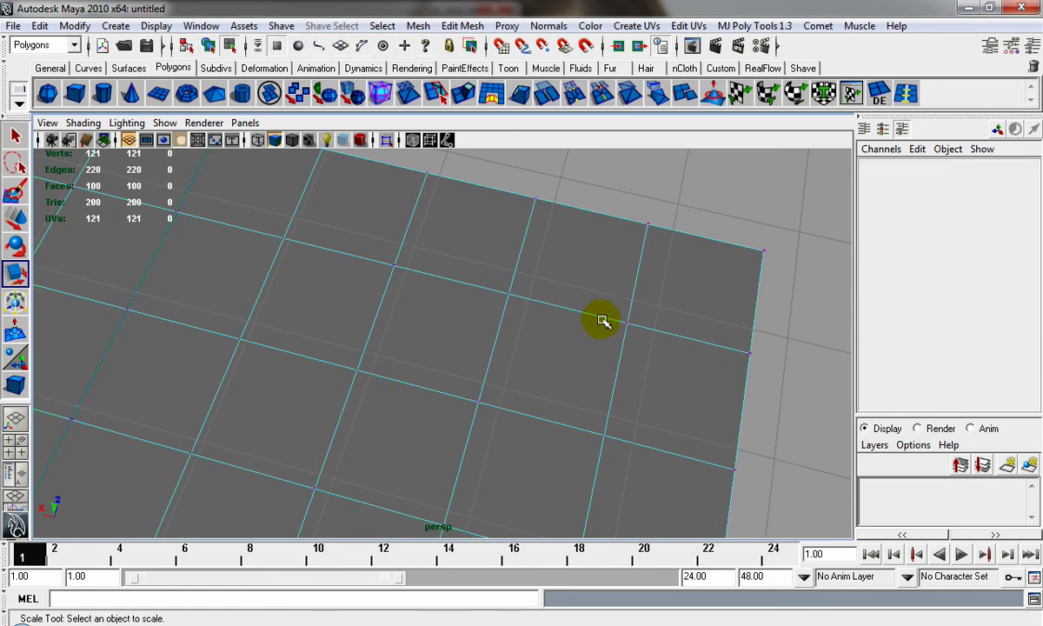
click(765, 252)
Activate the Move tool on the plane's selected corner vertex
alt+drag(798, 327, 671, 345)
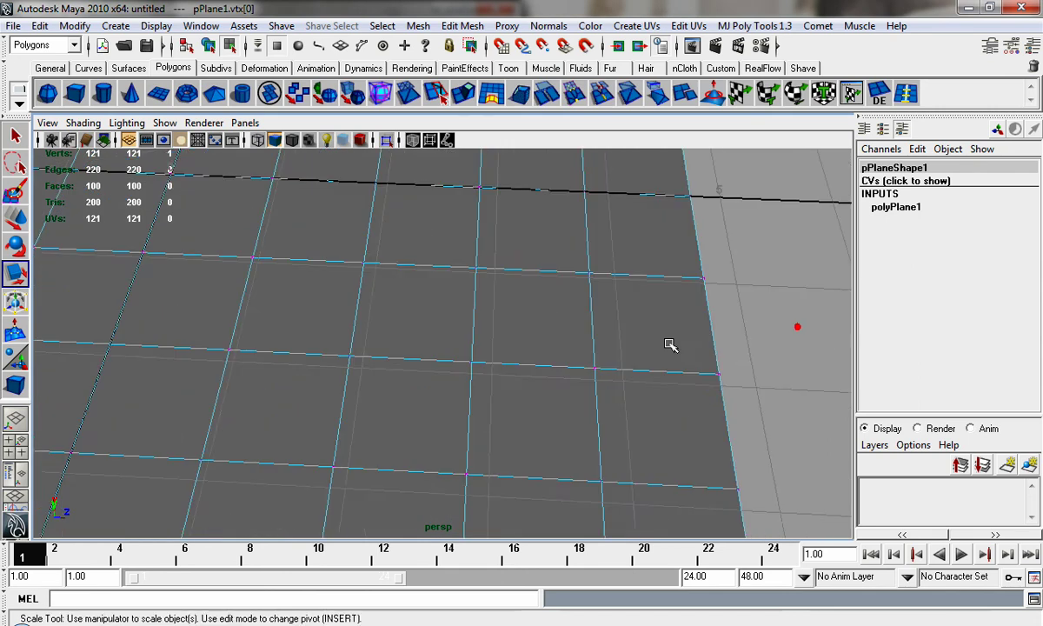
alt+right_drag(688, 366, 402, 379)
alt+middle_drag(439, 387, 409, 306)
alt+drag(418, 369, 531, 328)
alt+right_drag(418, 280, 638, 452)
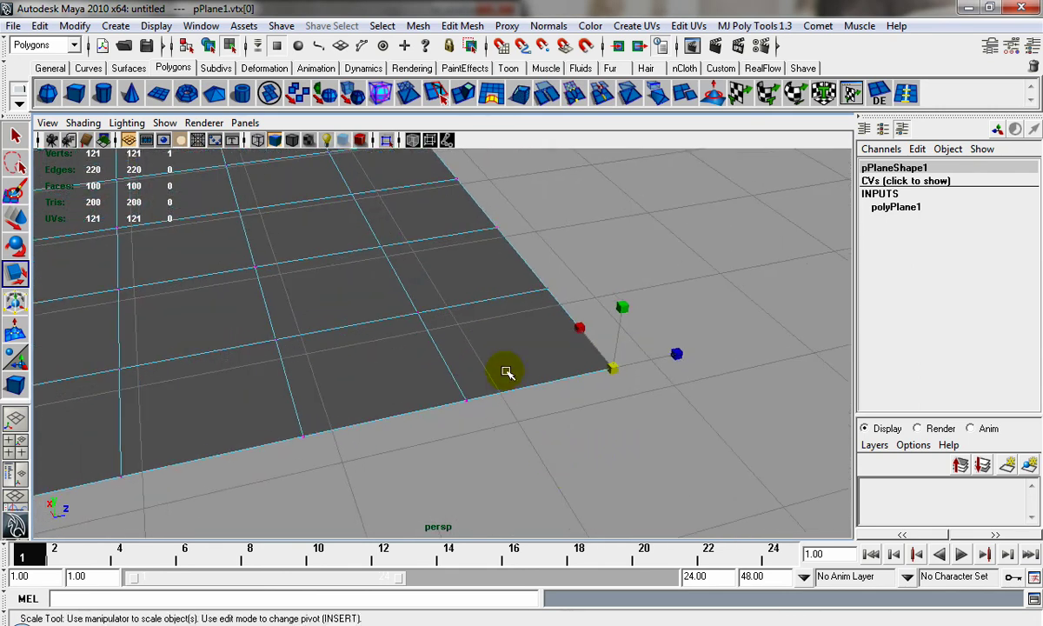
key(w)
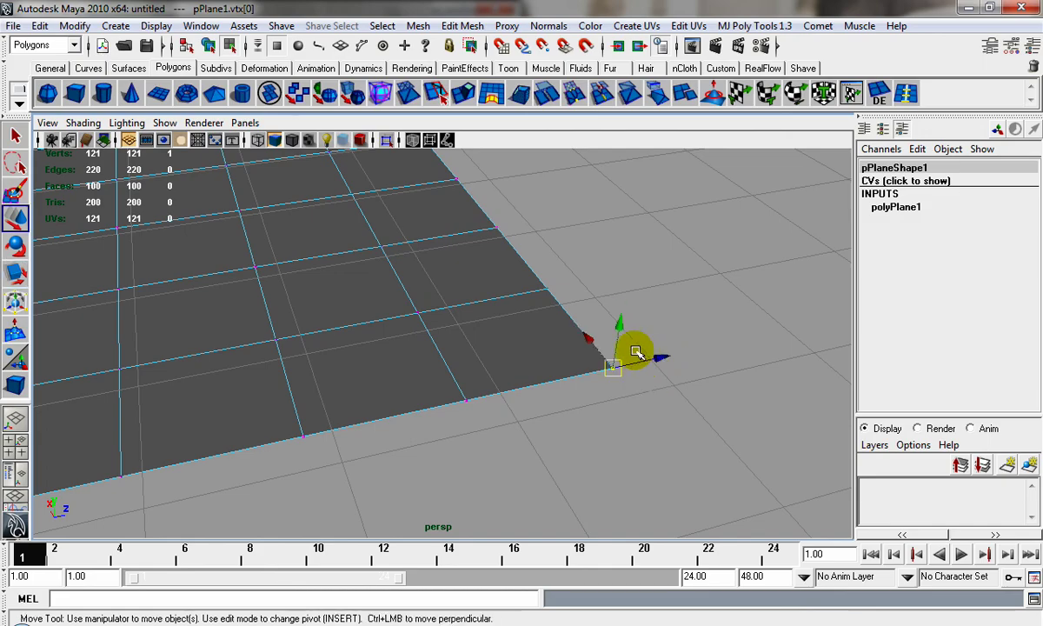